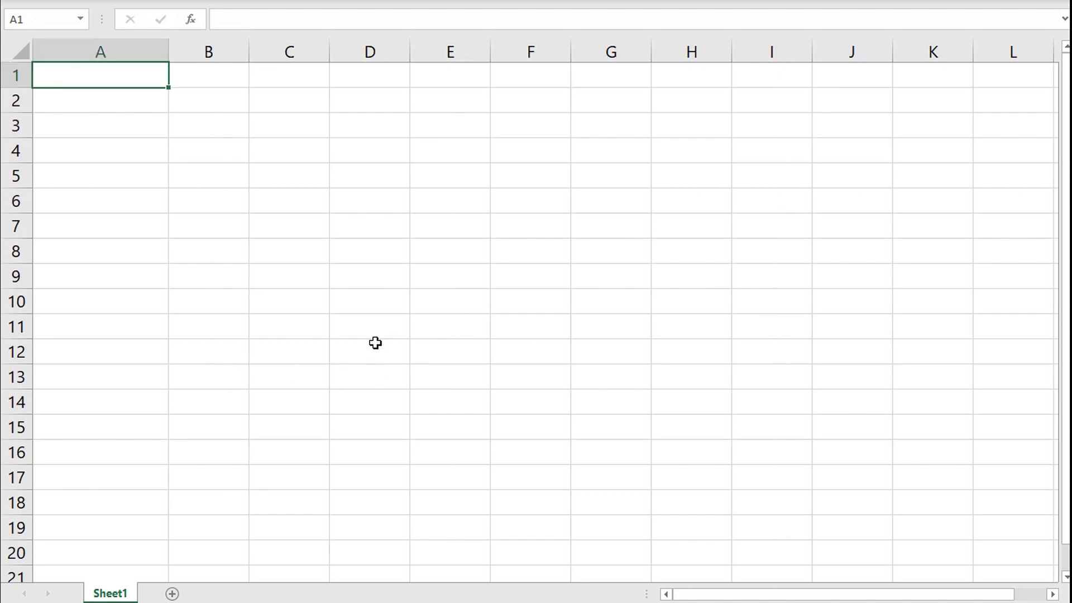
# Step: Enter the formula =52*51*50*49*48 in cell A1 to count ordered five-card deals
pyautogui.click(375, 307)
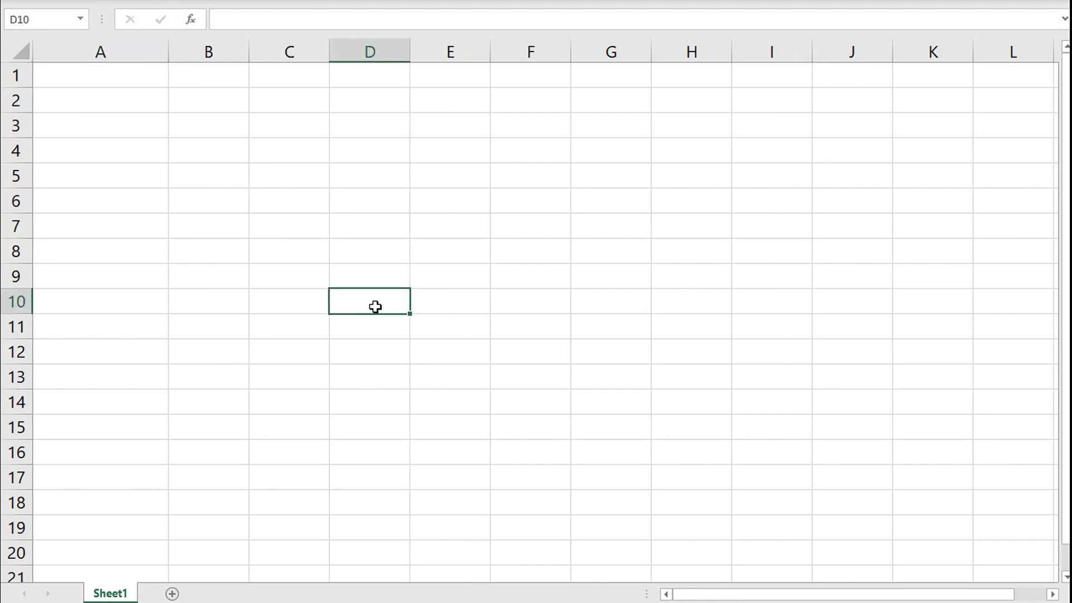
pyautogui.click(110, 69)
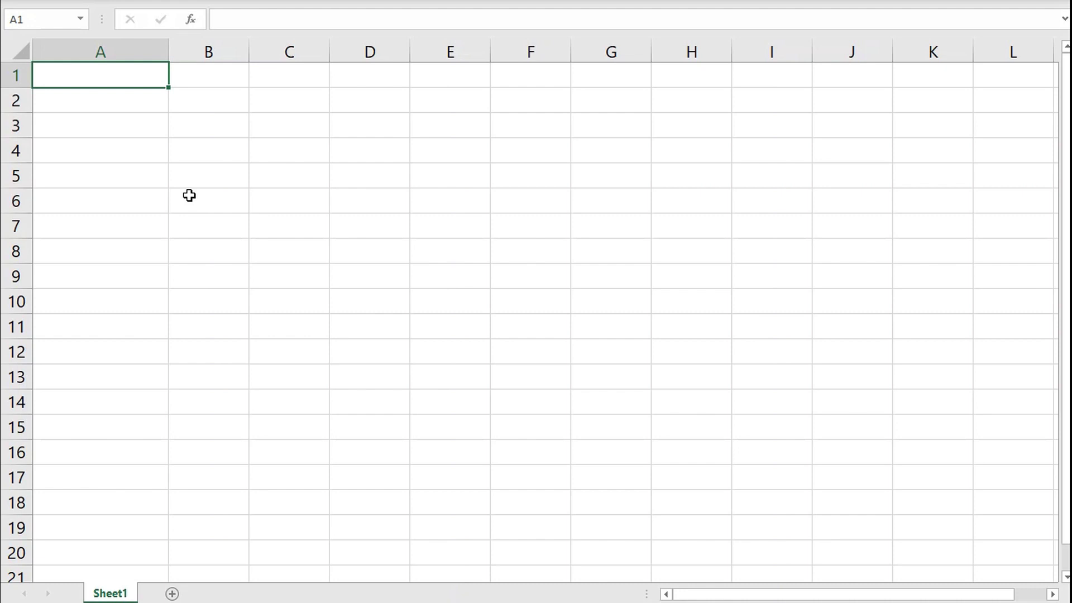
pyautogui.write('=52*51*')
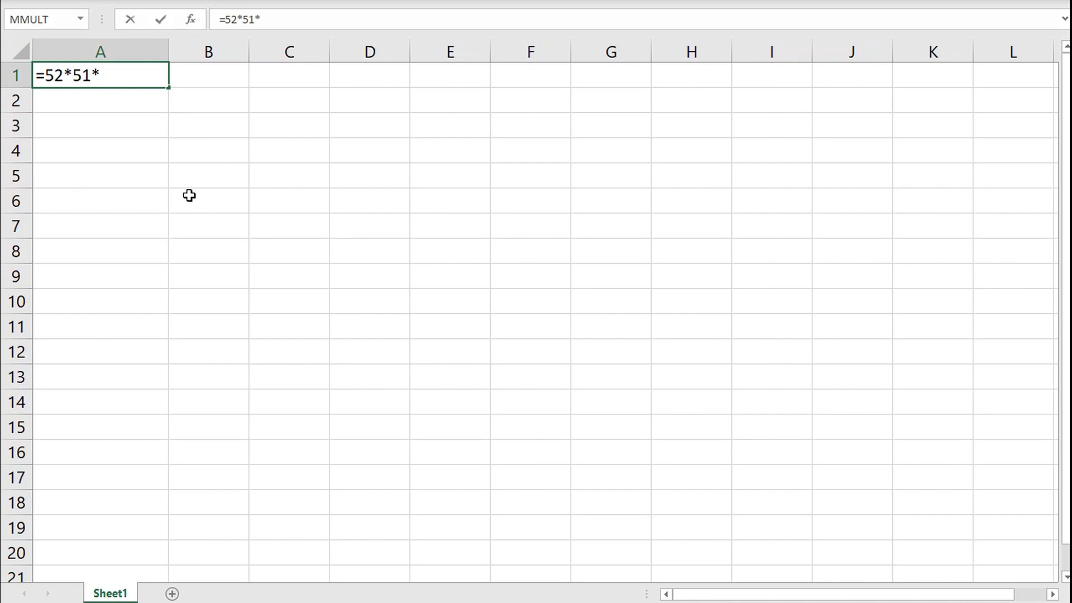
pyautogui.write('50*49*')
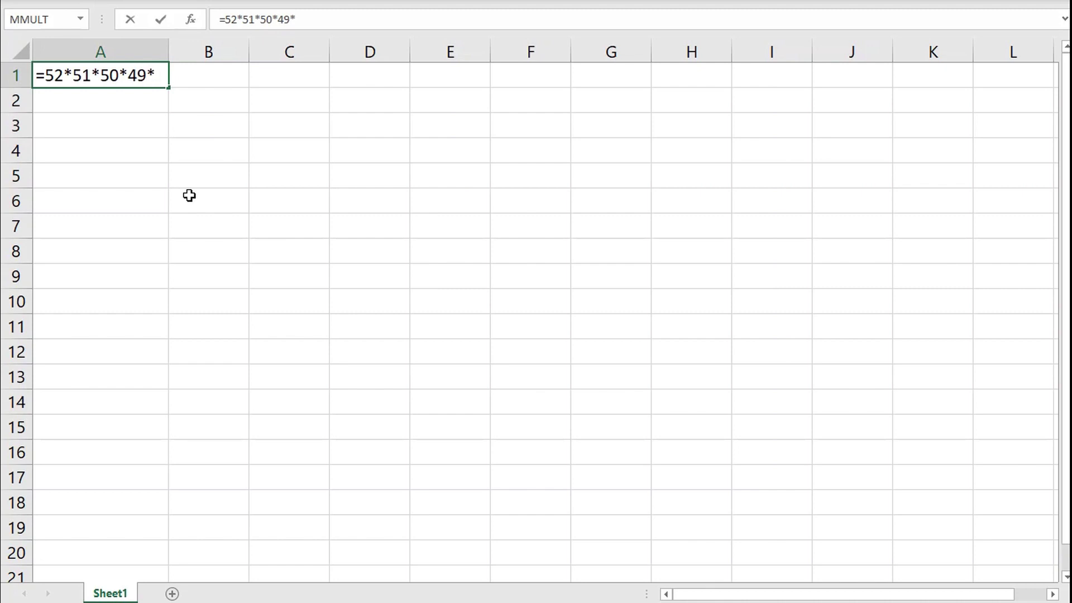
pyautogui.write('48')
pyautogui.press('Return')
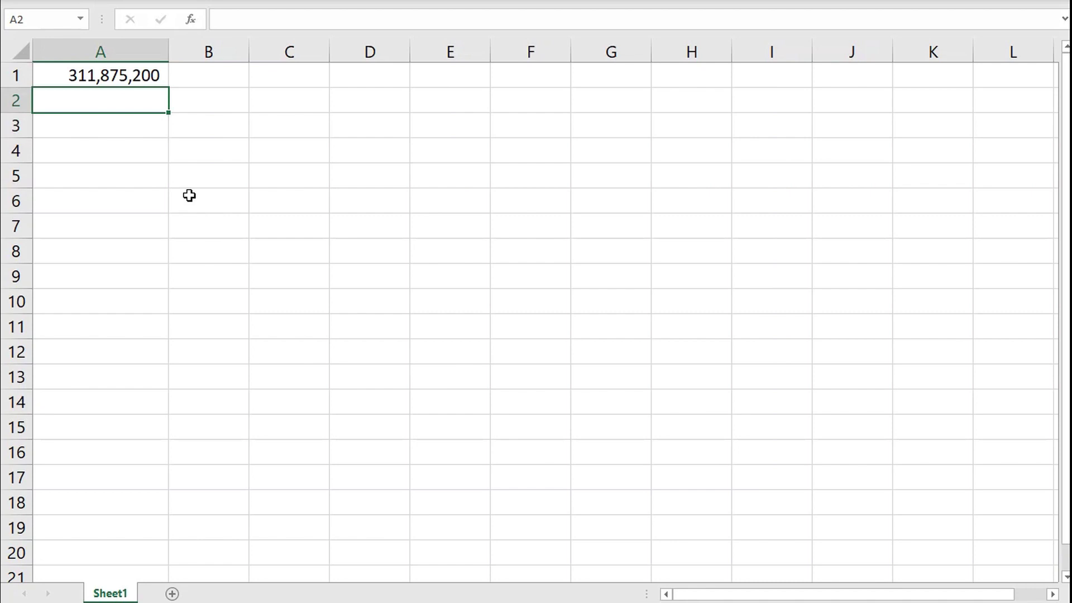
# Step: Calculate five factorial in cell A2 as a written-out product, =5*4*3*2, and extend it by a further factor
pyautogui.write('=5*4')
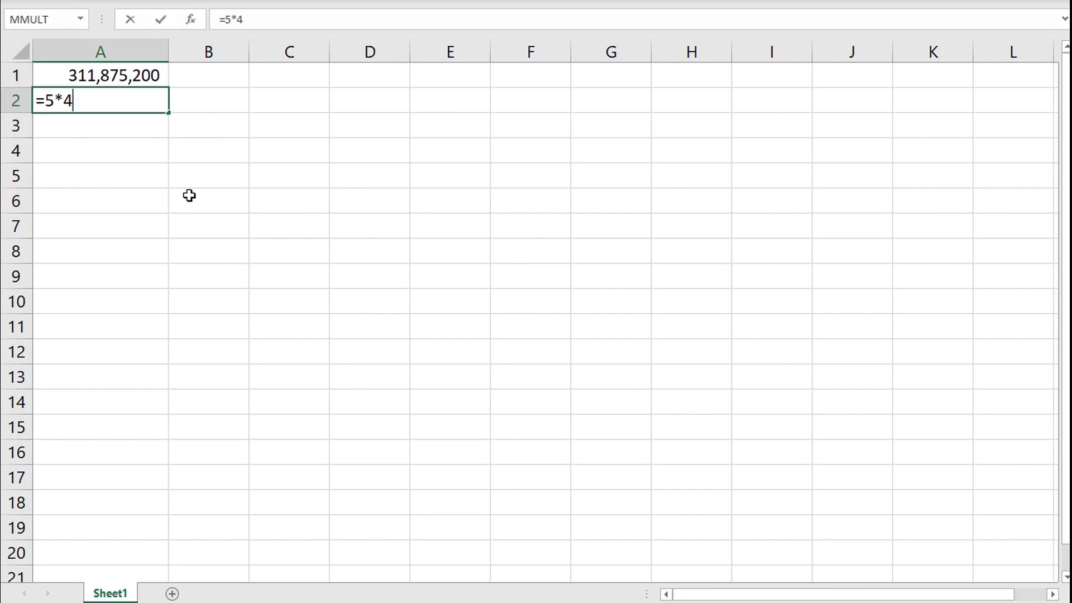
pyautogui.write('*3*2')
pyautogui.press('Return')
pyautogui.press('Up')
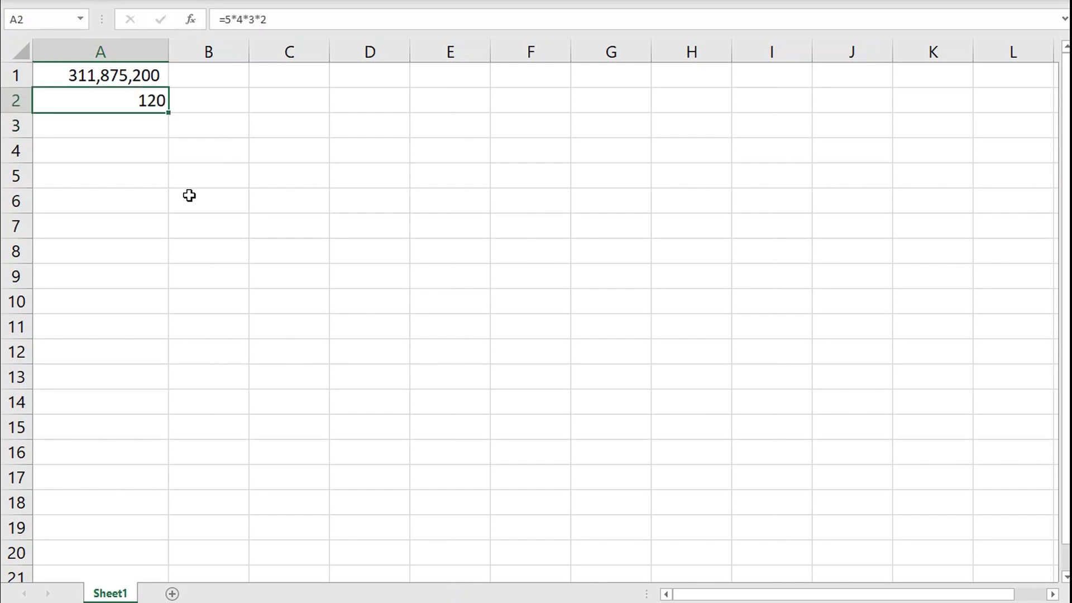
pyautogui.click(311, 19)
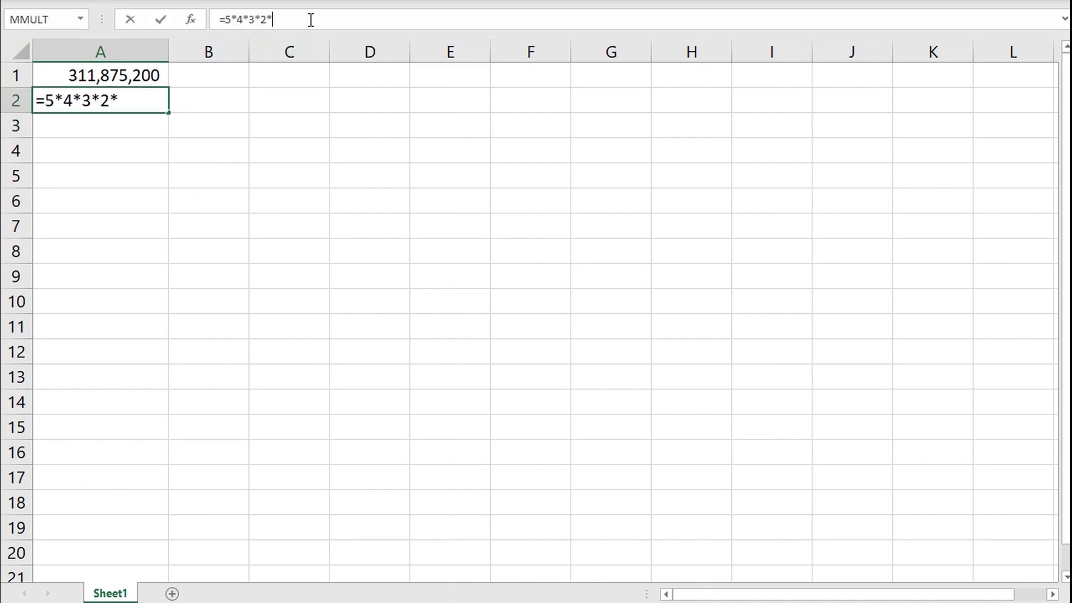
pyautogui.press('Return')
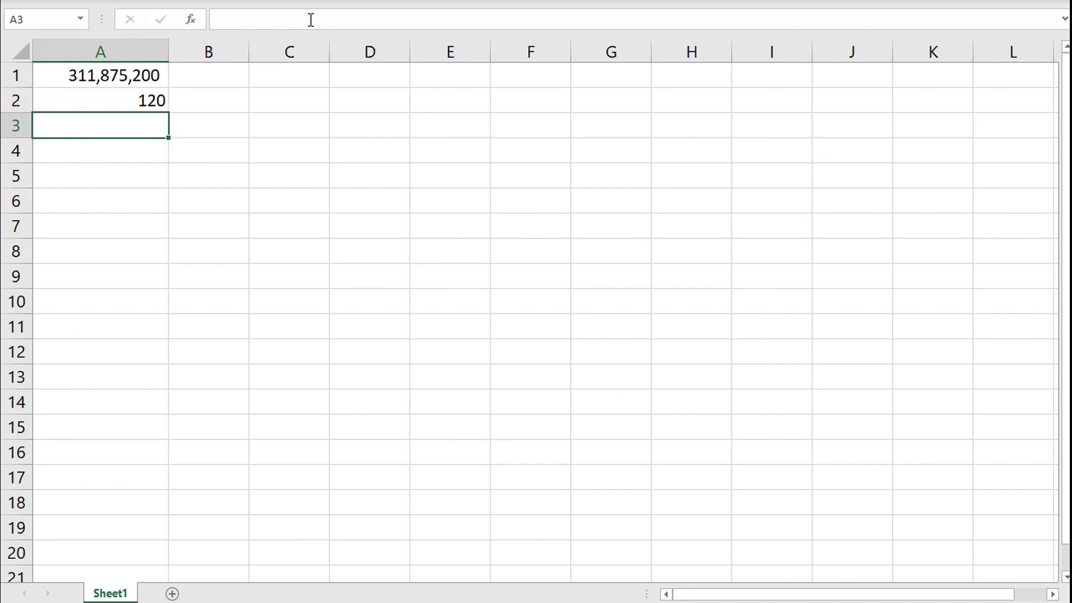
# Step: Calculate the factorial of 5 in cell A3 with =FACT(5)
pyautogui.write('=fac')
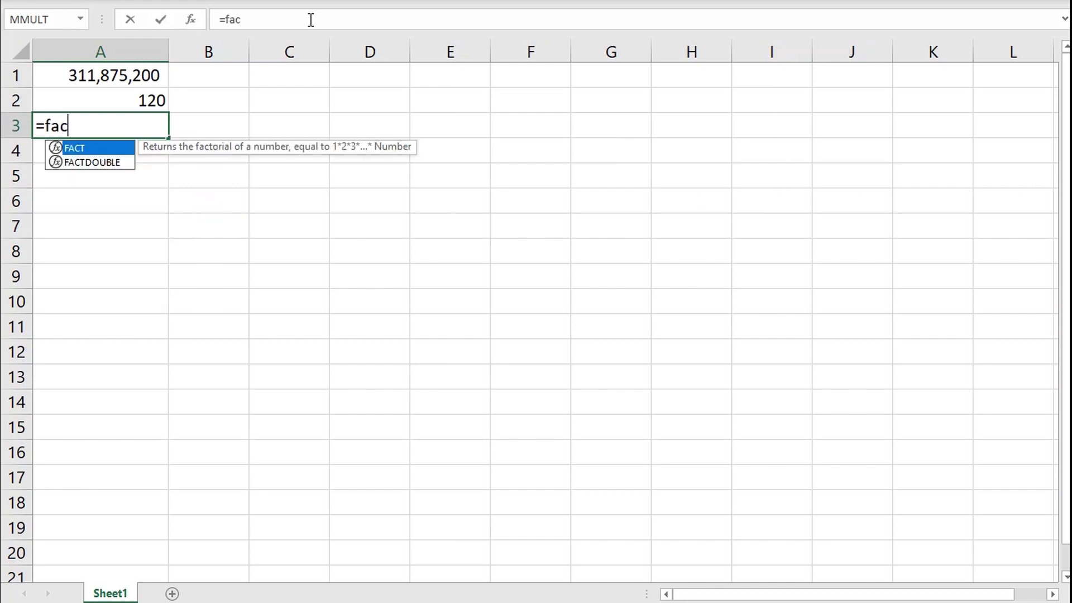
pyautogui.write('t(5')
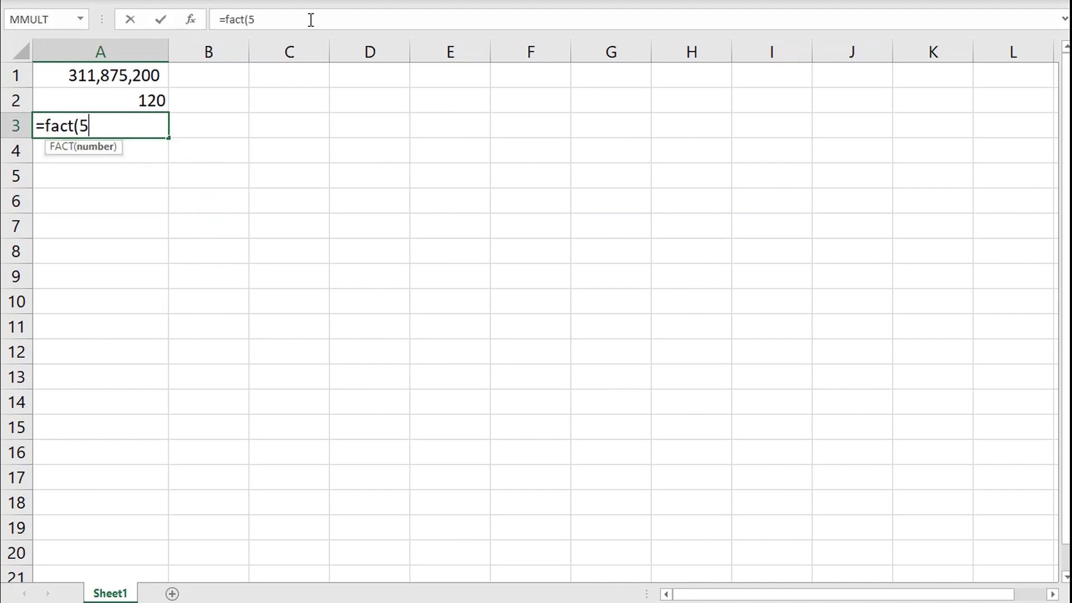
pyautogui.write(')')
pyautogui.press('Return')
pyautogui.press('Up')
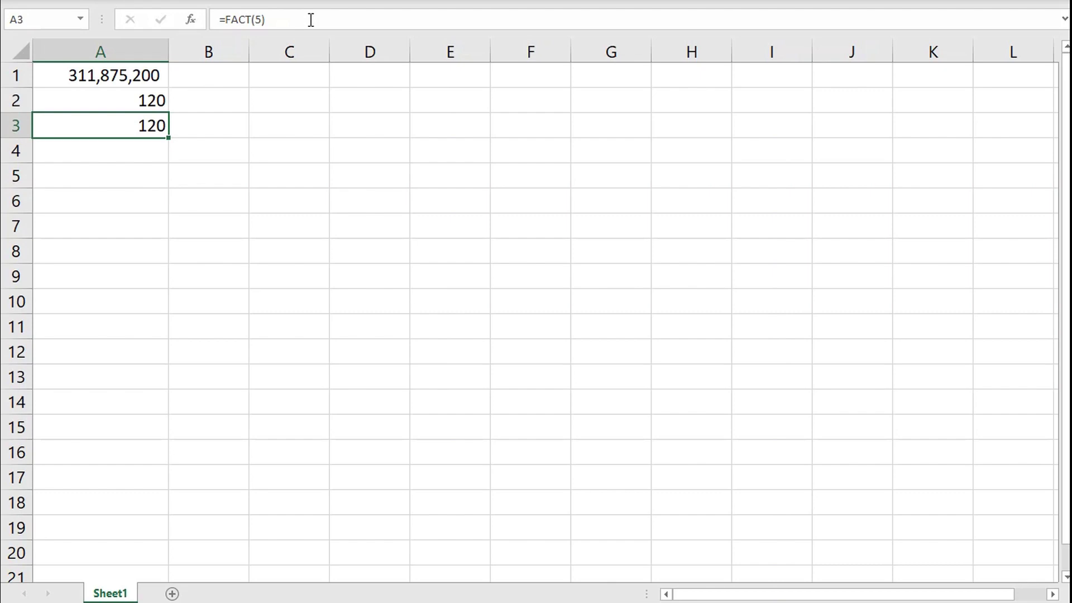
# Step: Divide the ordered deals by the number of orderings in cell A4 with =A1/A2
pyautogui.press('Down')
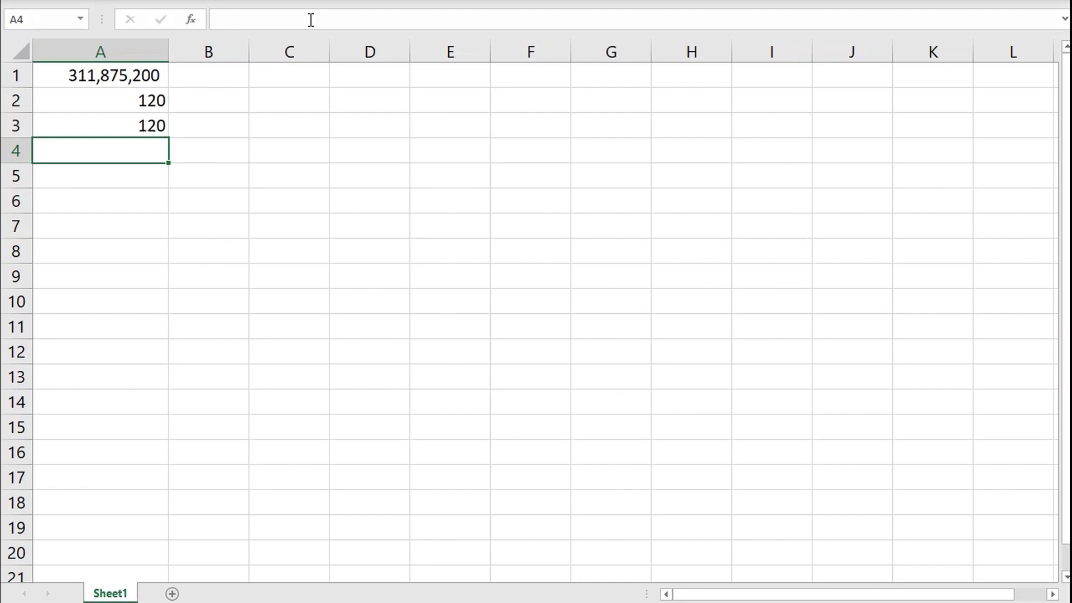
pyautogui.write('=')
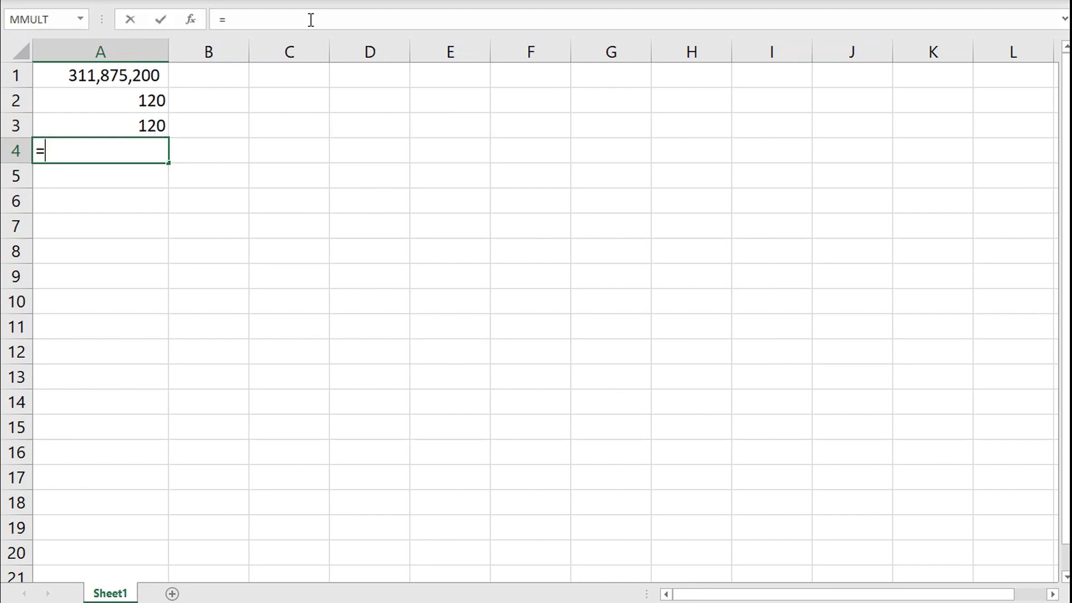
pyautogui.click(144, 77)
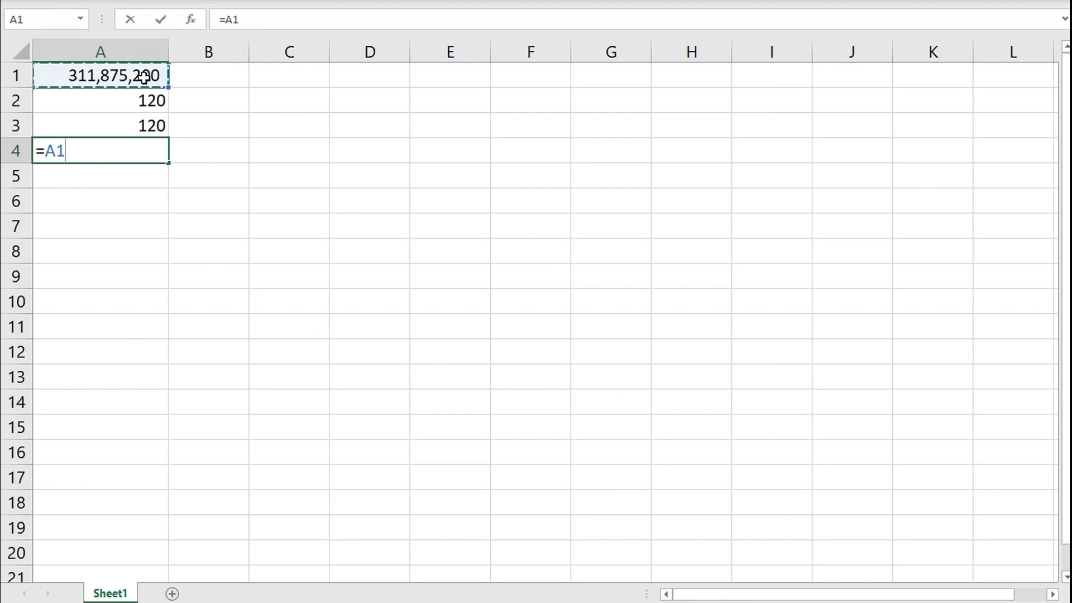
pyautogui.write('/')
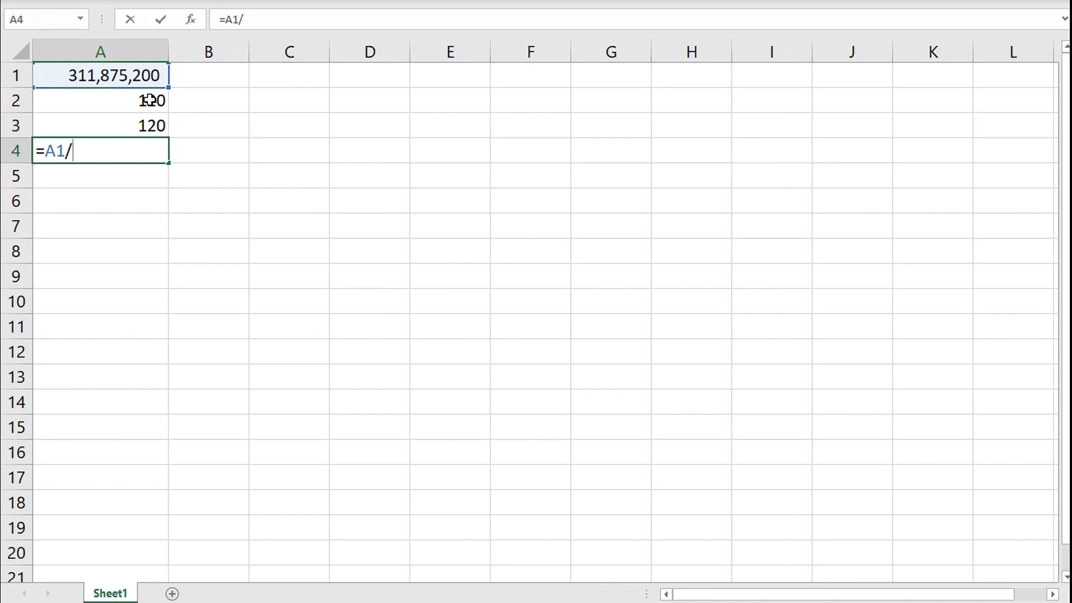
pyautogui.click(149, 100)
pyautogui.press('Return')
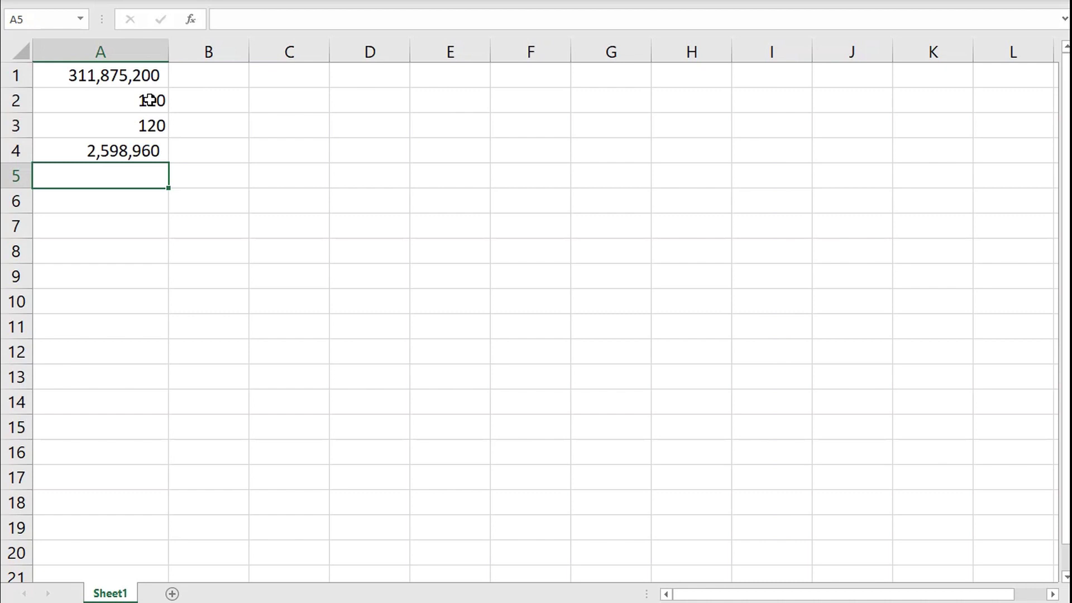
# Step: Calculate the number of five-card combinations from 52 cards in cell A5 with =COMBIN(52,5)
pyautogui.write('=co')
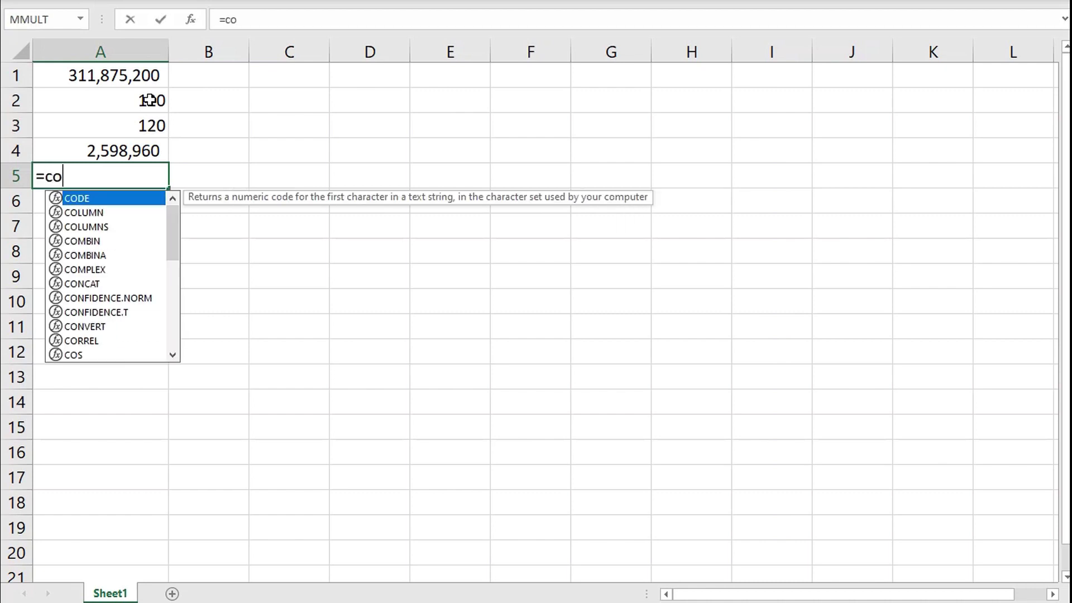
pyautogui.write('mbin(52')
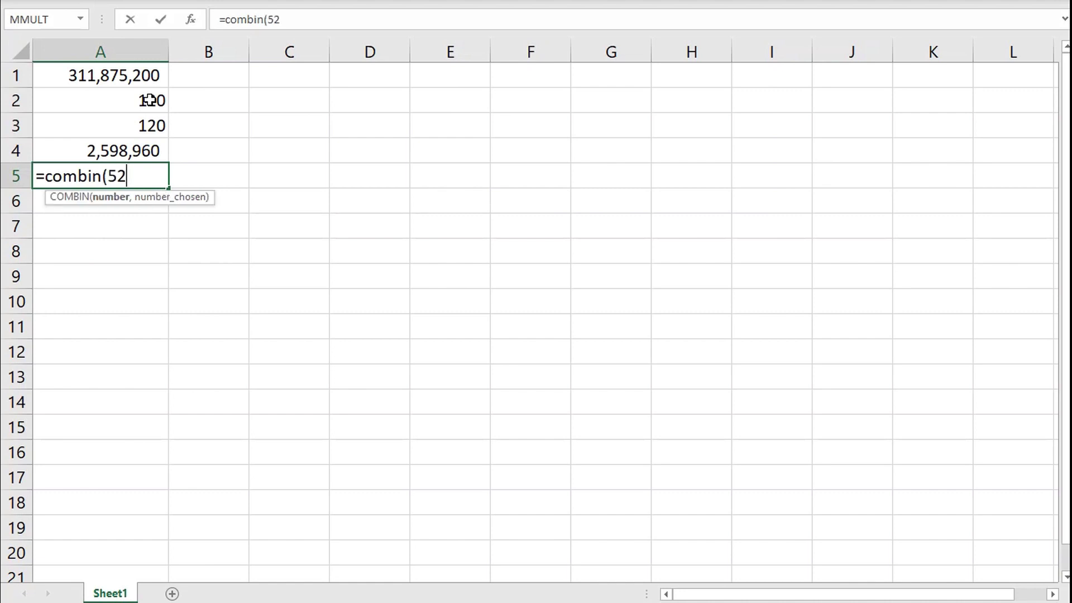
pyautogui.write(',5')
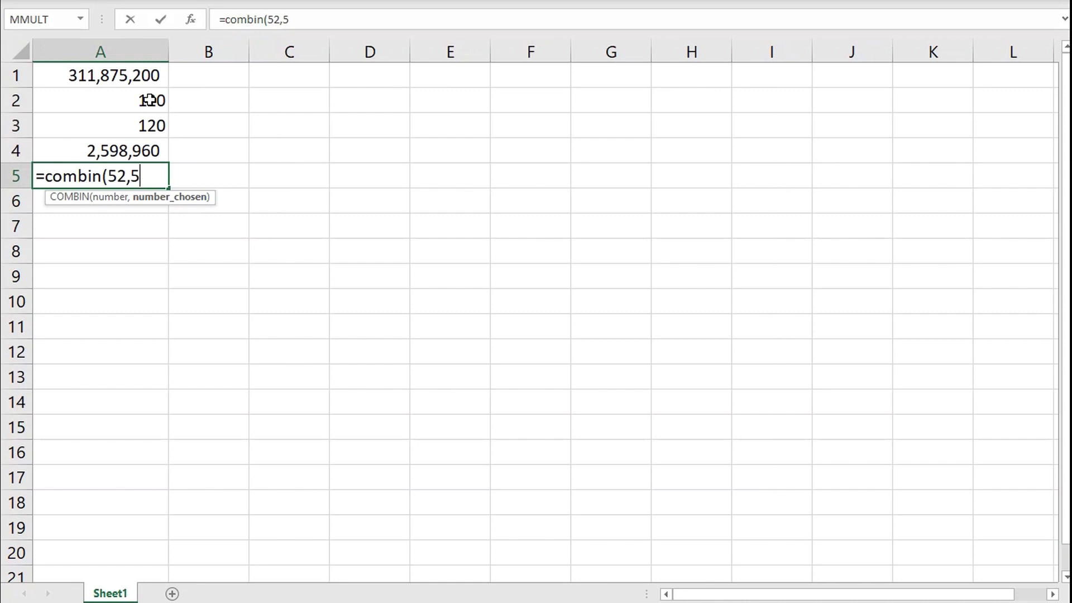
pyautogui.write(')')
pyautogui.press('Return')
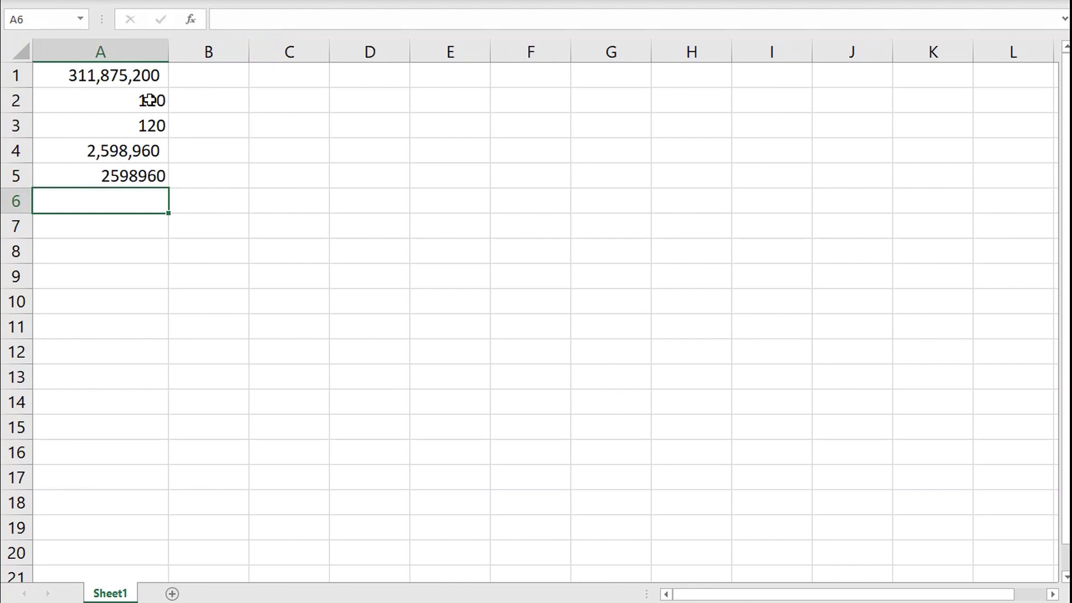
# Step: Format the combinations result in A5 with thousands separators and no decimal places
pyautogui.press('Up')
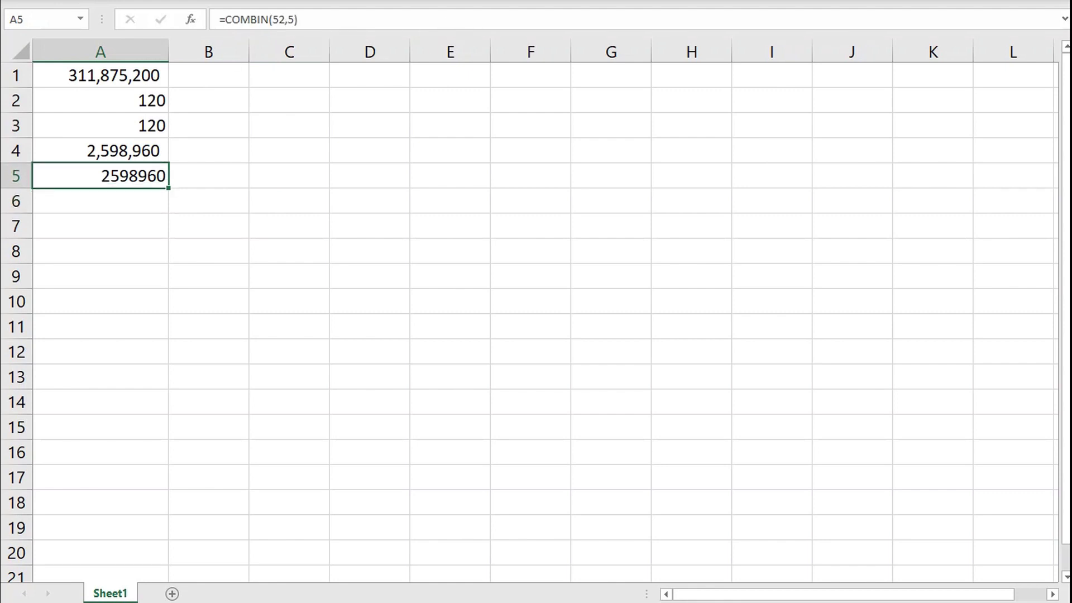
pyautogui.hotkey('ctrl', 'shift', '1')
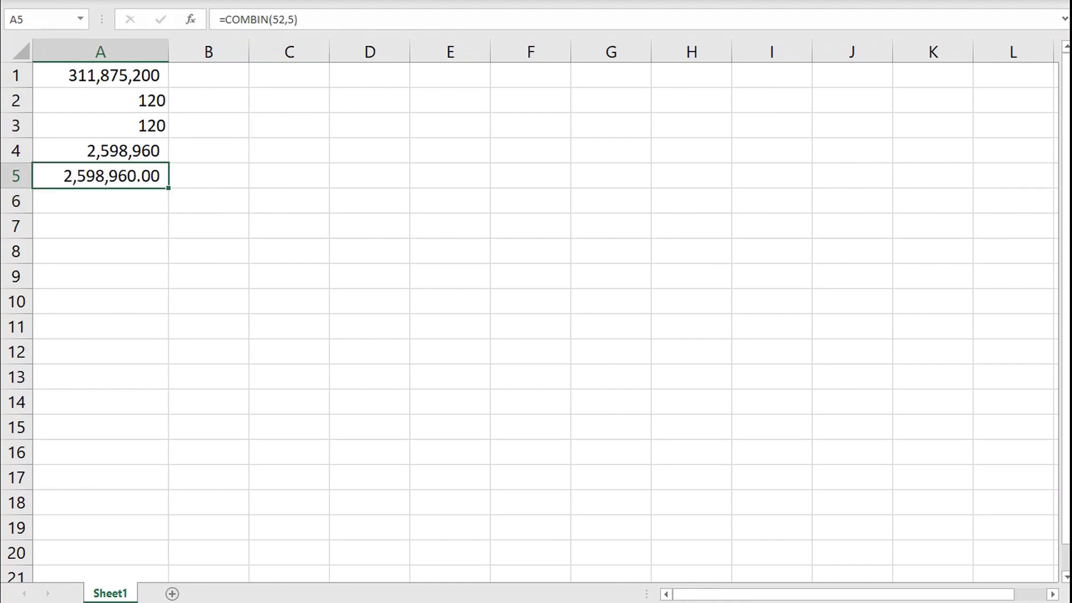
pyautogui.hotkey('alt', 'h')
pyautogui.press('9')
pyautogui.press('9')
# Step: Calculate the number of five-card permutations from 52 cards in cell A6 with =PERMUT(52,5)
pyautogui.click(115, 197)
pyautogui.write('=permut')
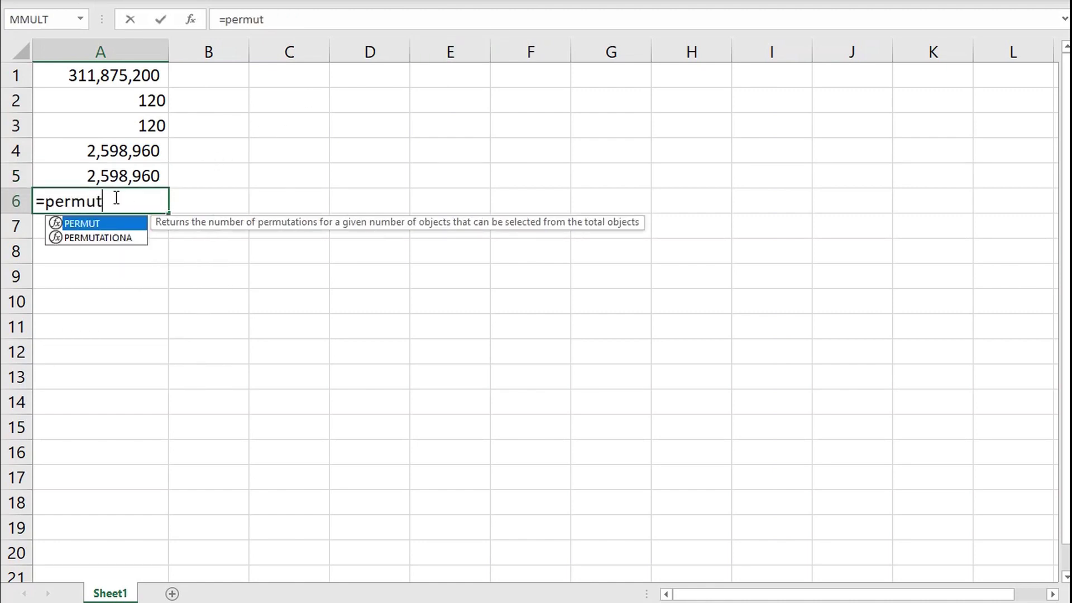
pyautogui.write('(52,5)')
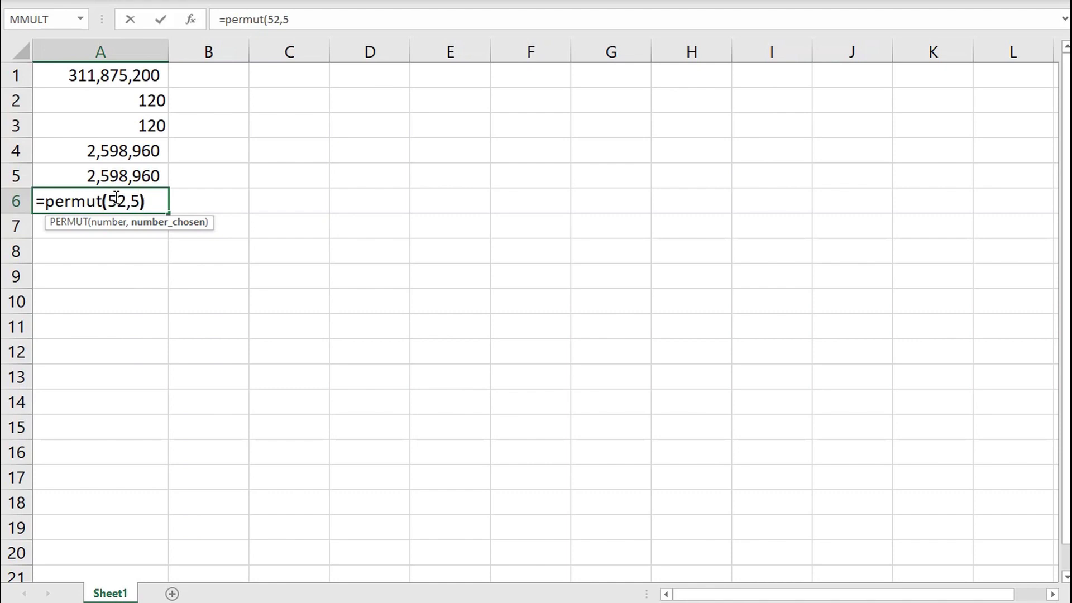
pyautogui.press('Return')
# Step: Format the permutations result in A6 with thousands separators and no decimal places
pyautogui.click(114, 197)
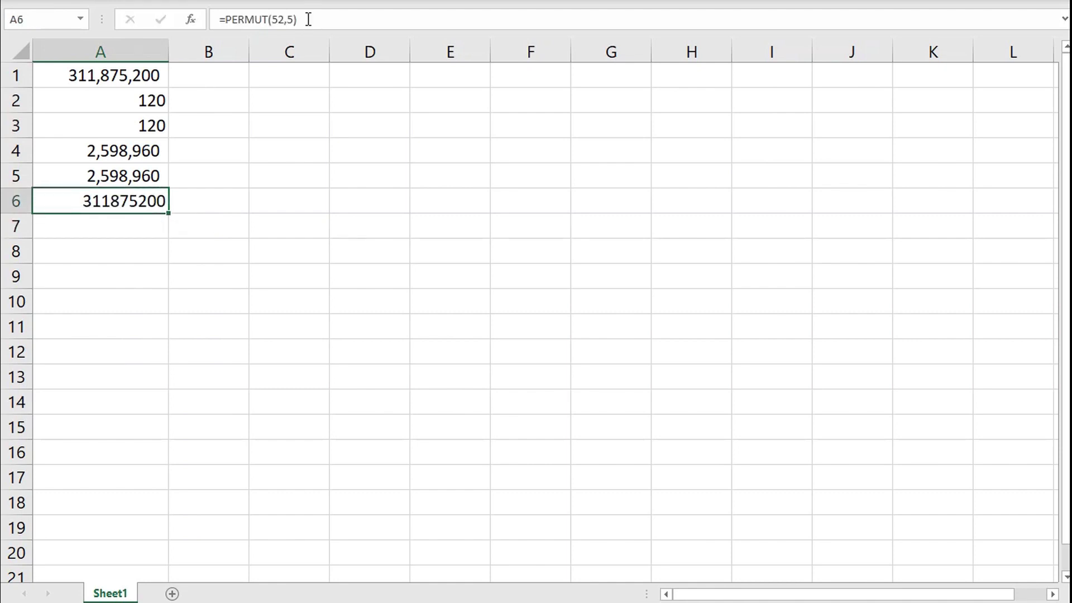
pyautogui.hotkey('ctrl', 'shift', '1')
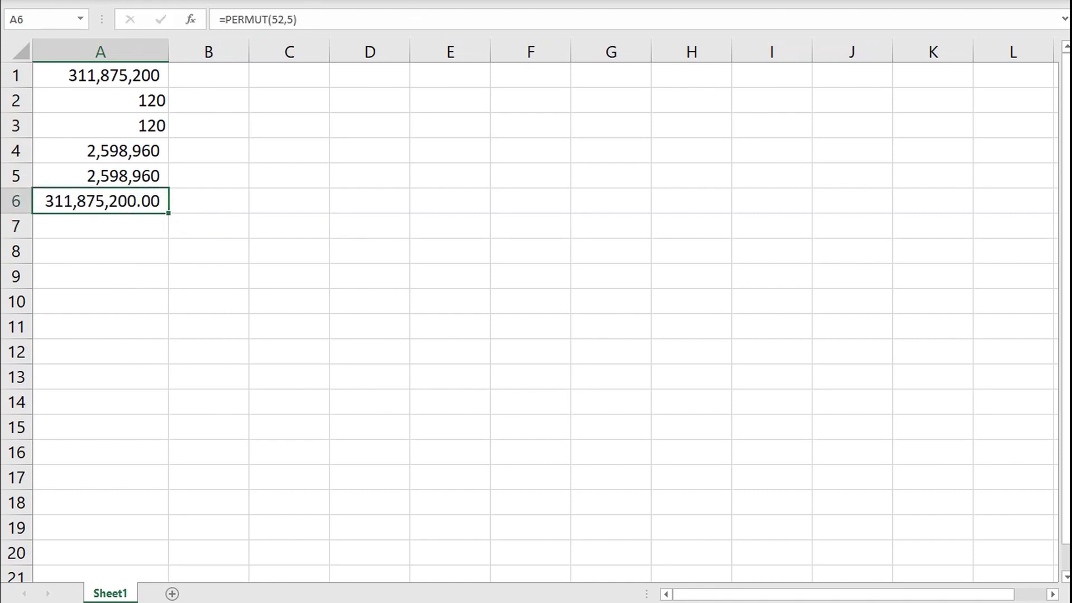
pyautogui.hotkey('alt', 'h')
pyautogui.press('9')
pyautogui.hotkey('alt', 'h')
pyautogui.press('9')
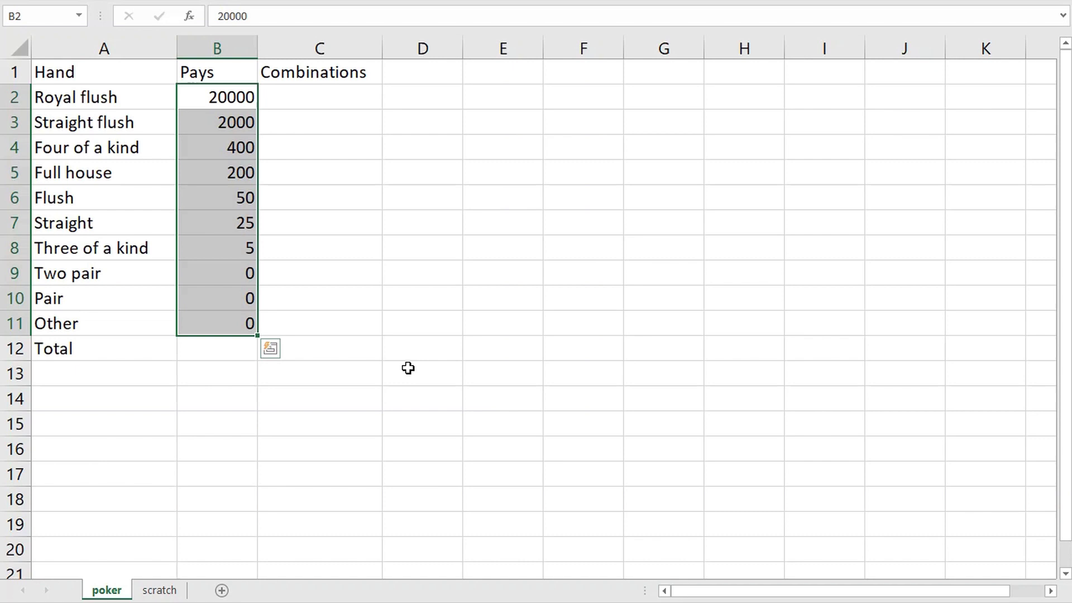
# Step: Format the Pays amounts in B2:B11 of the poker sheet as accounting dollars with no decimal places
pyautogui.click(373, 488)
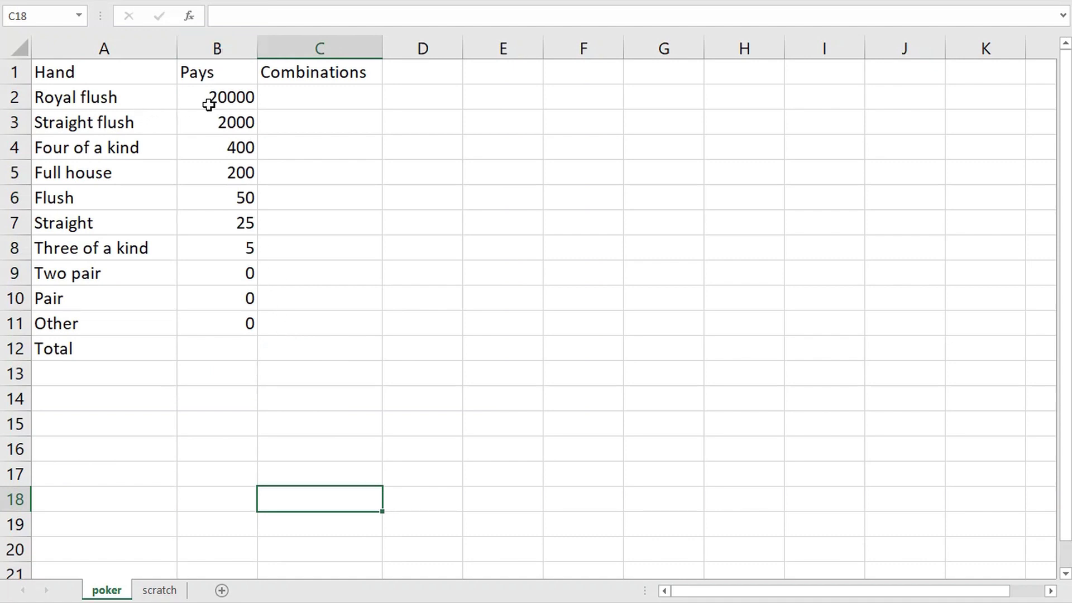
pyautogui.moveTo(207, 100); pyautogui.dragTo(225, 328)
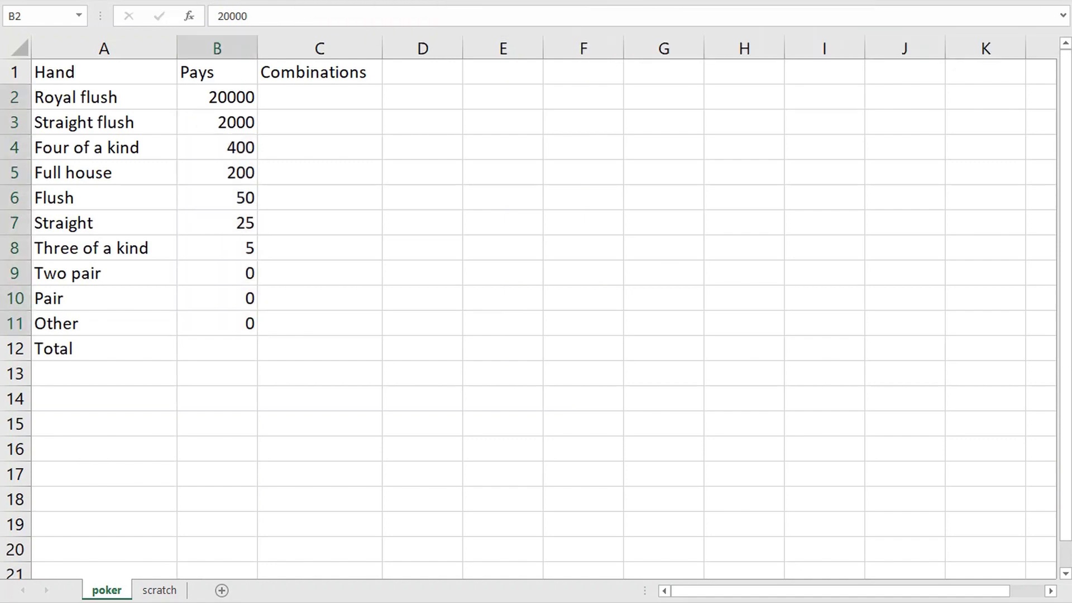
pyautogui.click(522, 1)
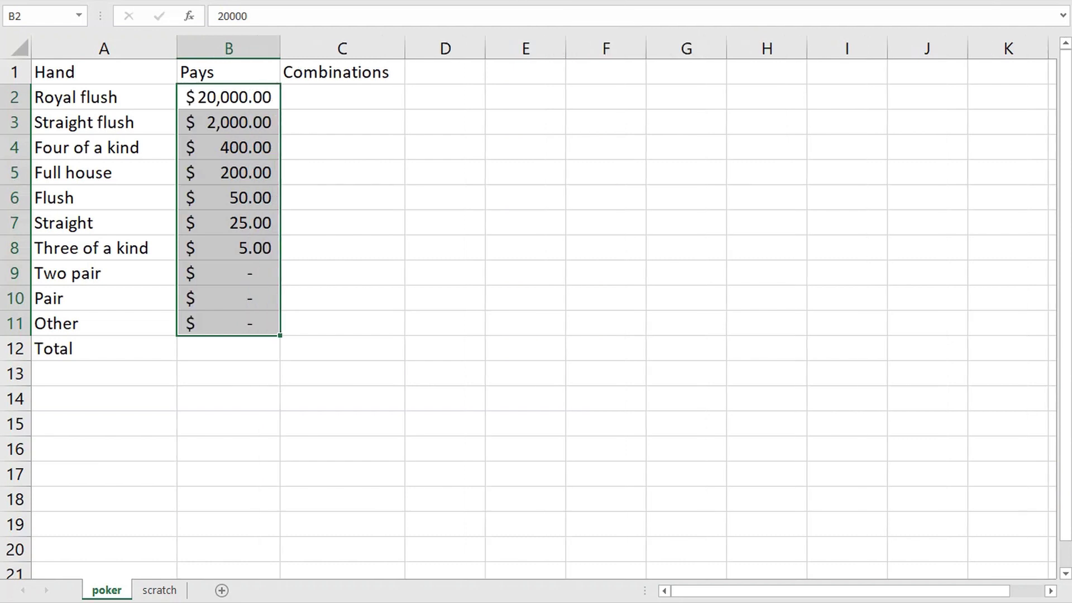
pyautogui.click(553, 1)
pyautogui.click(553, 1)
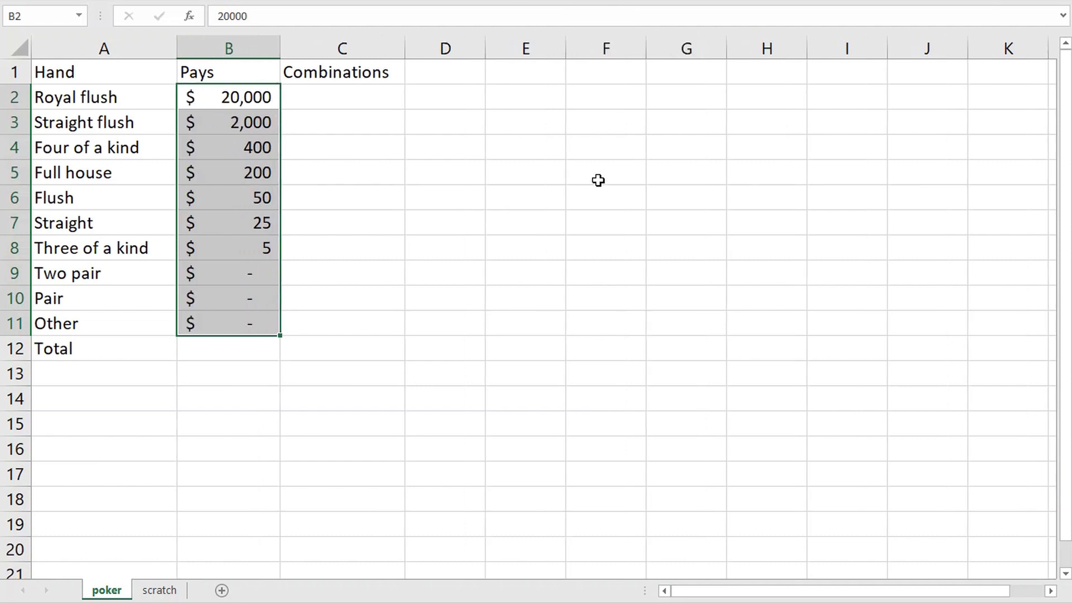
pyautogui.moveTo(600, 170); pyautogui.dragTo(596, 187)
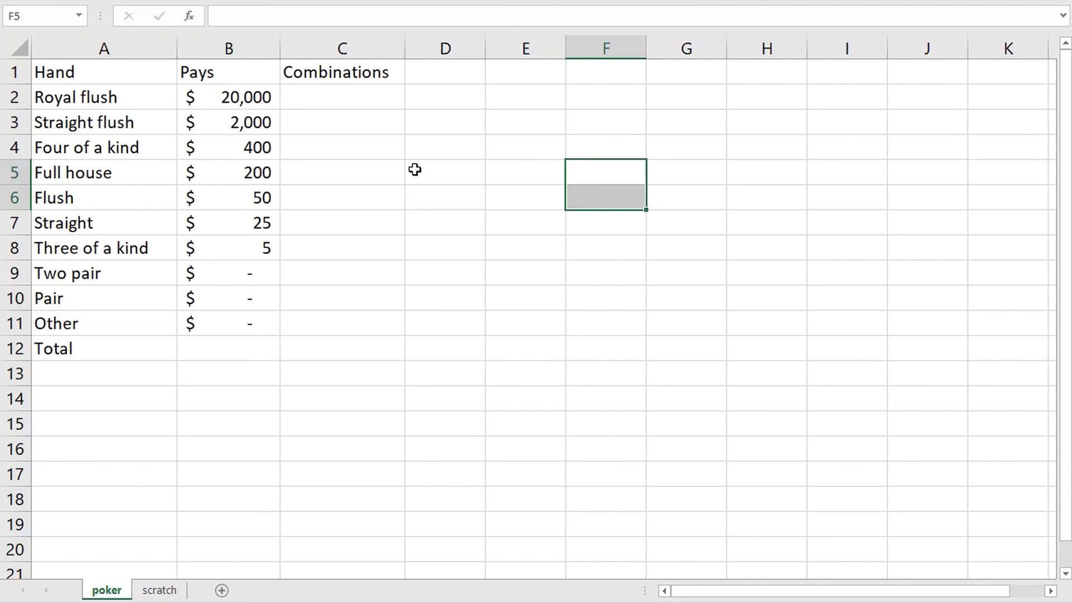
# Step: Enter 4 as the number of combinations for the royal flush in cell C2
pyautogui.click(359, 91)
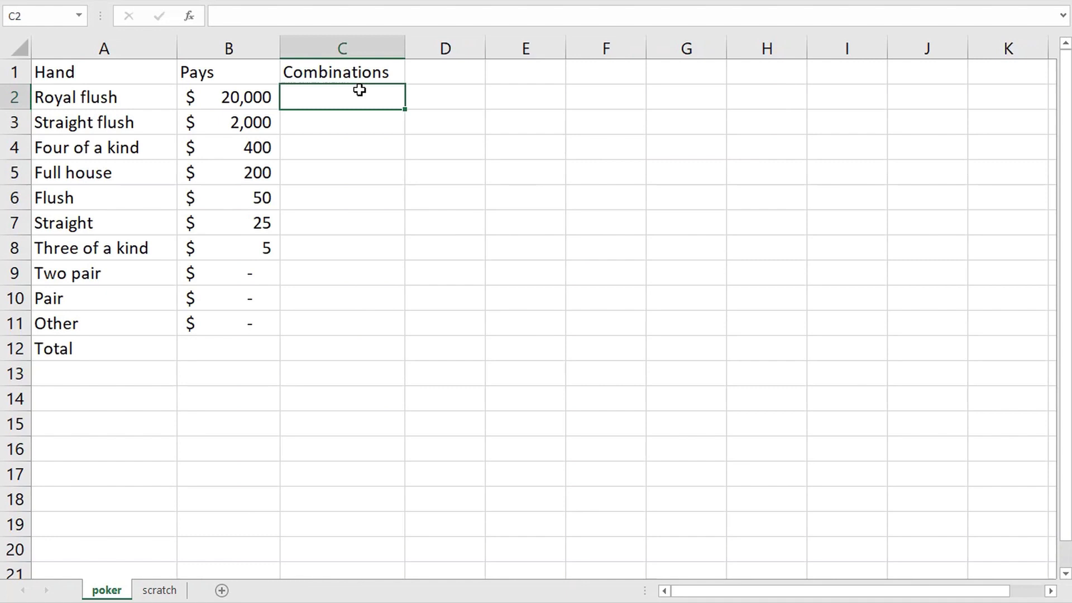
pyautogui.write('4')
pyautogui.press('Return')
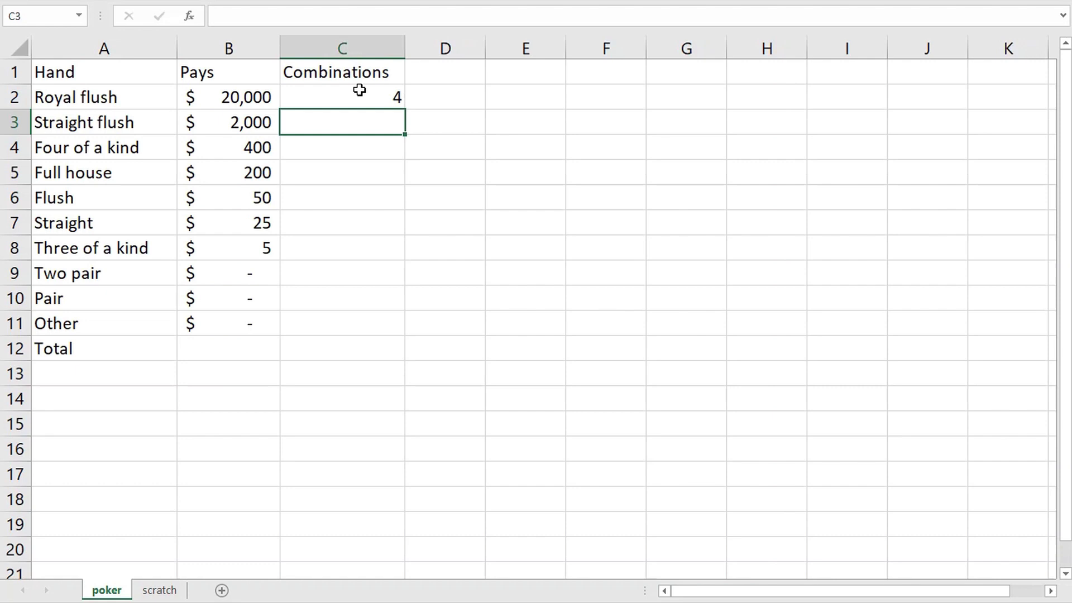
# Step: Calculate the straight flush combinations in cell C3 with the formula =4*9
pyautogui.write('=4')
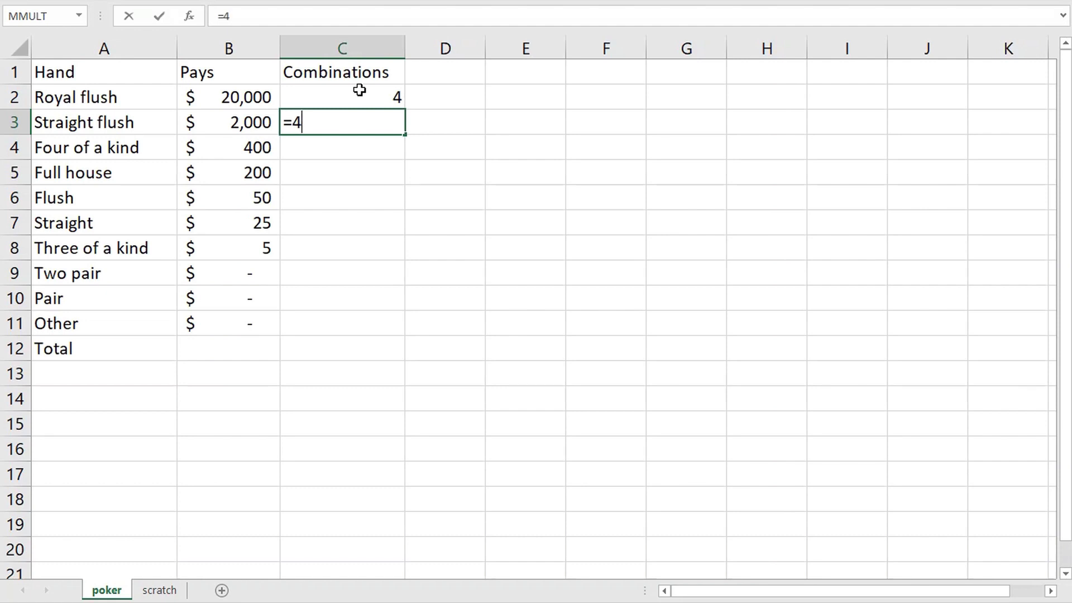
pyautogui.write('*9')
pyautogui.press('Return')
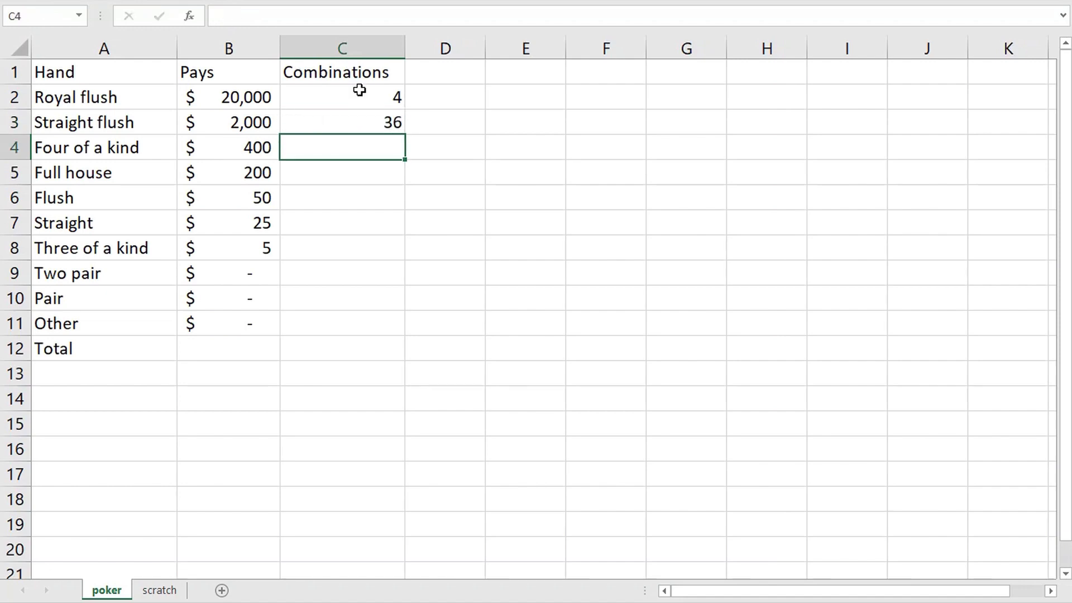
# Step: Calculate the four of a kind combinations in cell C4 with the formula =13*12*1*4
pyautogui.write('=13')
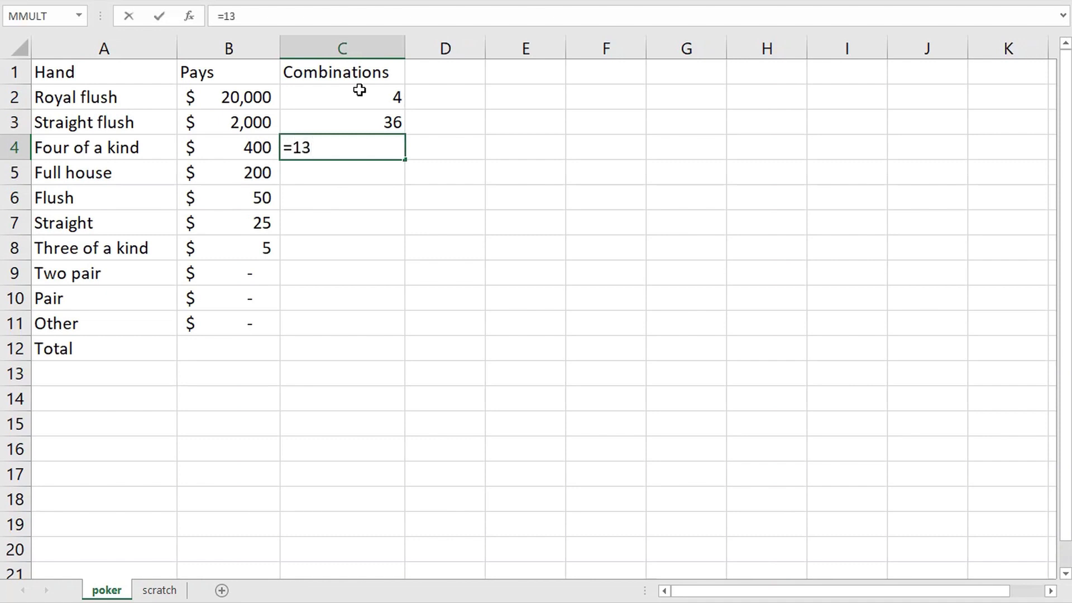
pyautogui.write('*12')
pyautogui.write('*')
pyautogui.write('1*')
pyautogui.write('4')
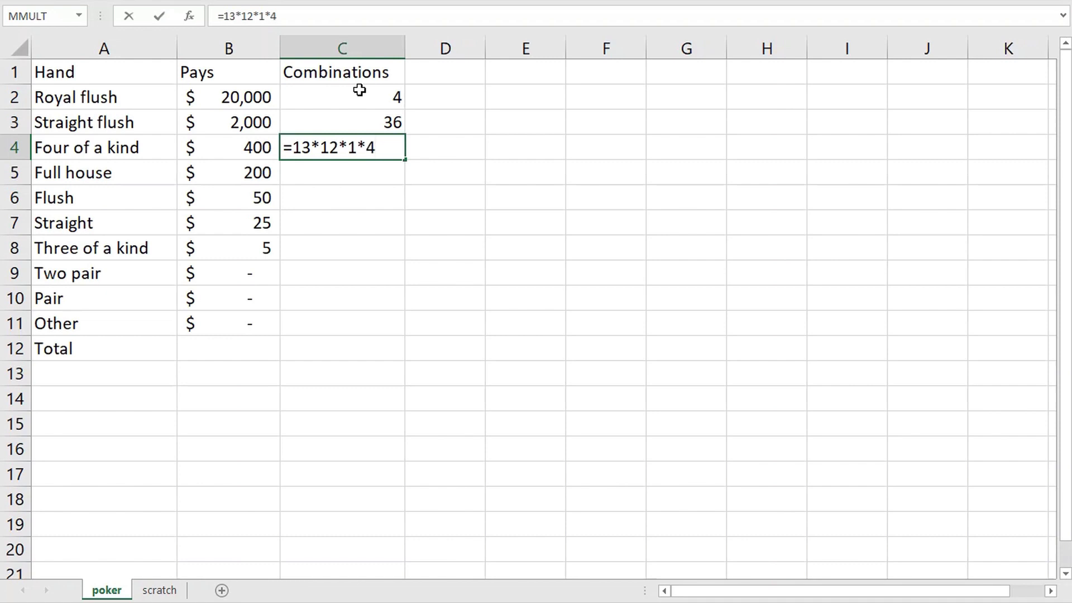
pyautogui.press('Return')
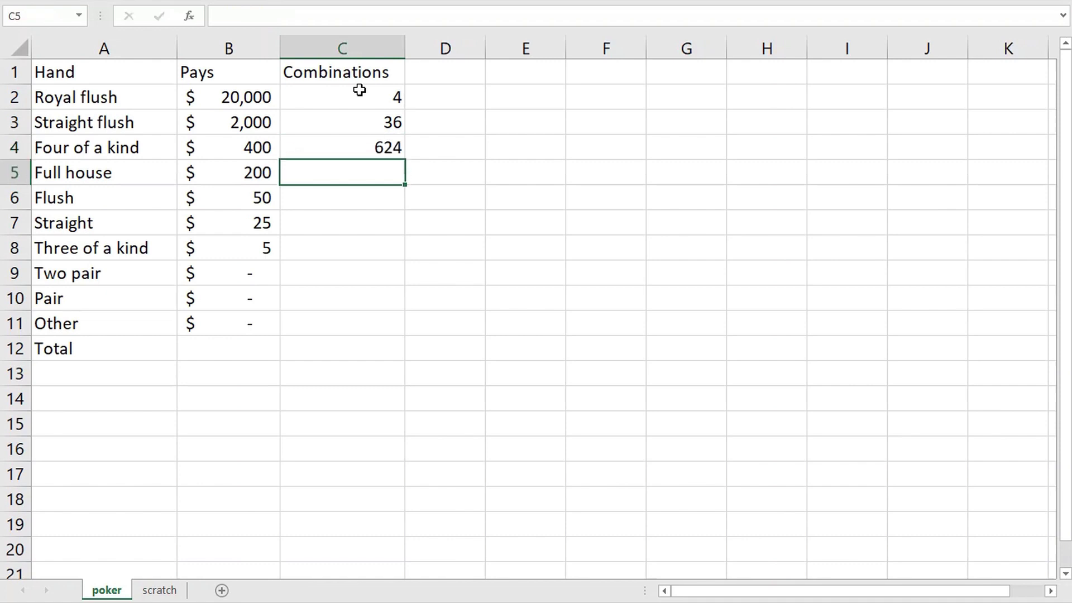
pyautogui.press('Up')
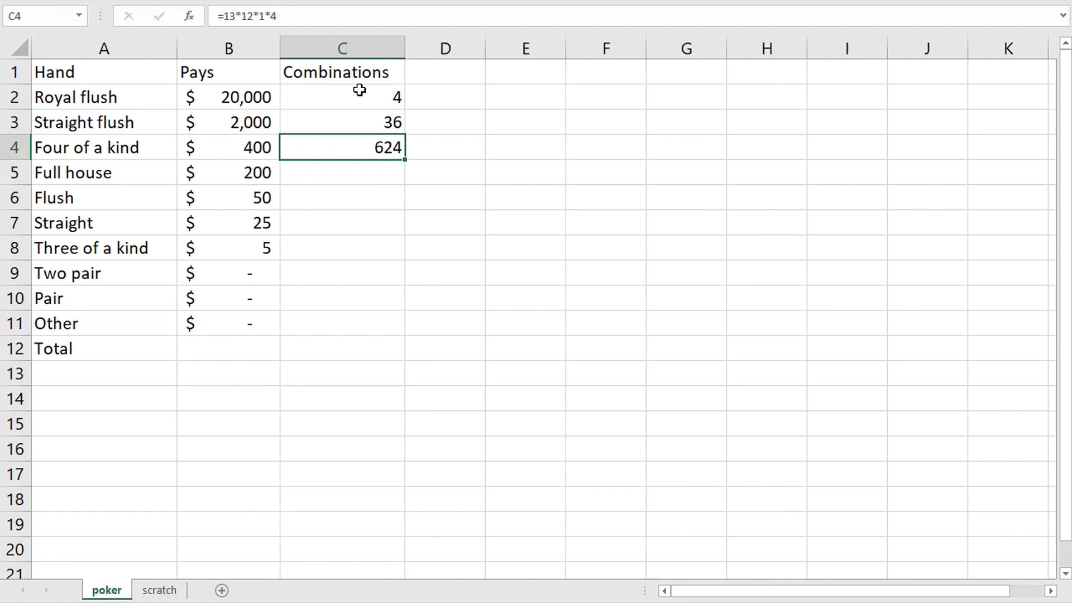
# Step: Calculate the full house combinations in cell C5 with =13*12*COMBIN(4,3)*COMBIN(4,2)
pyautogui.press('Down')
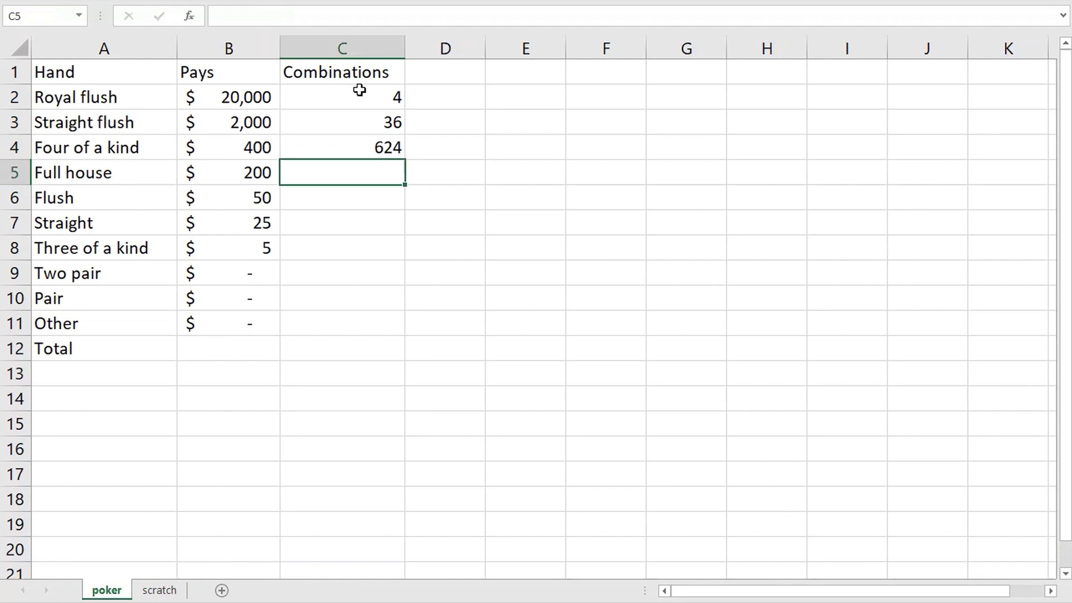
pyautogui.write('=13*12')
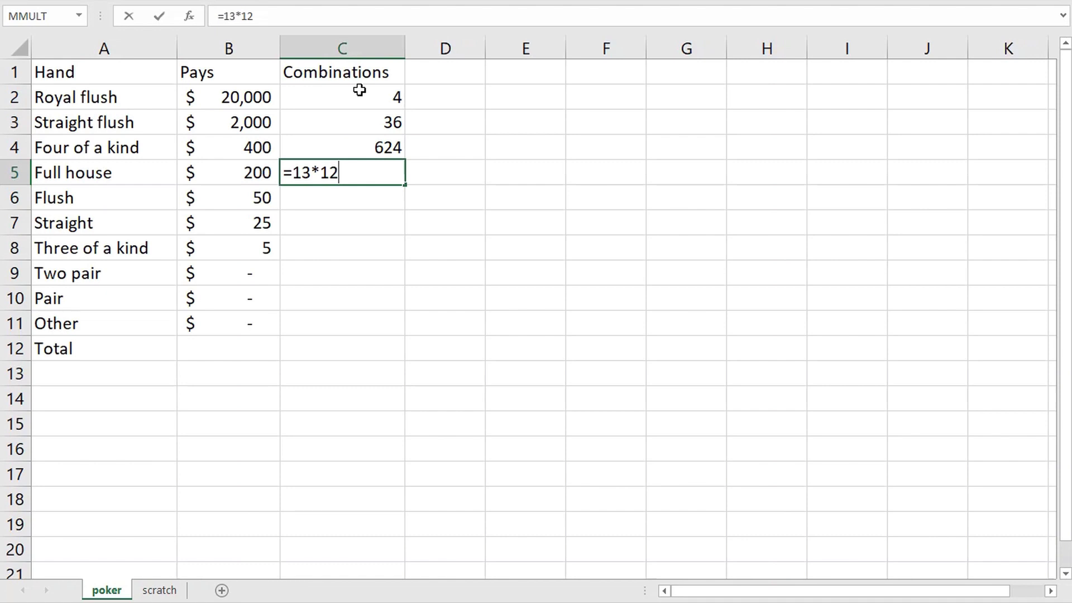
pyautogui.write('*')
pyautogui.write('combin')
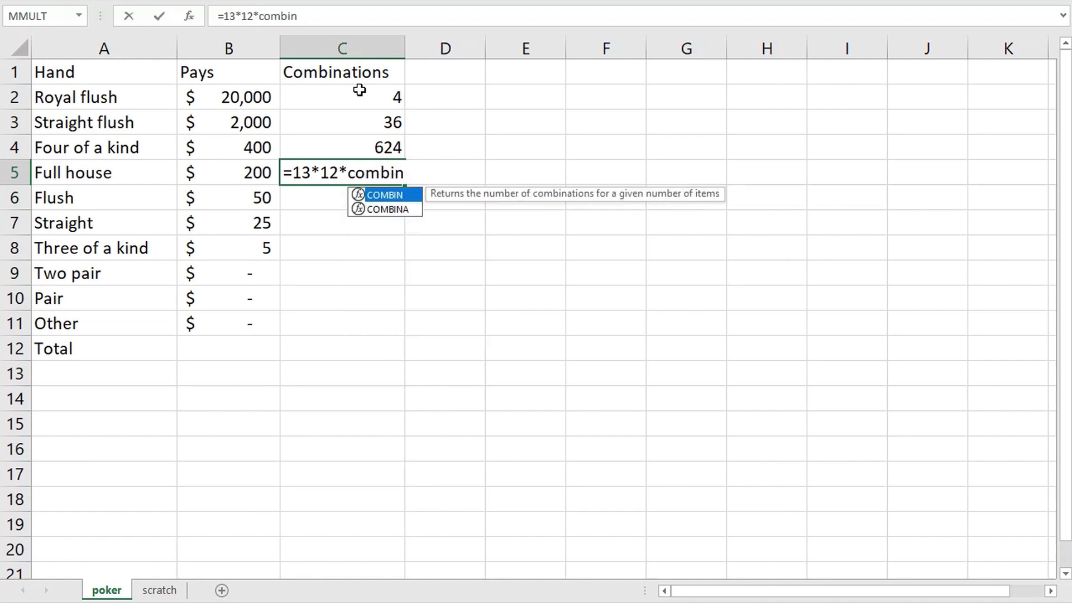
pyautogui.write('(4,3)')
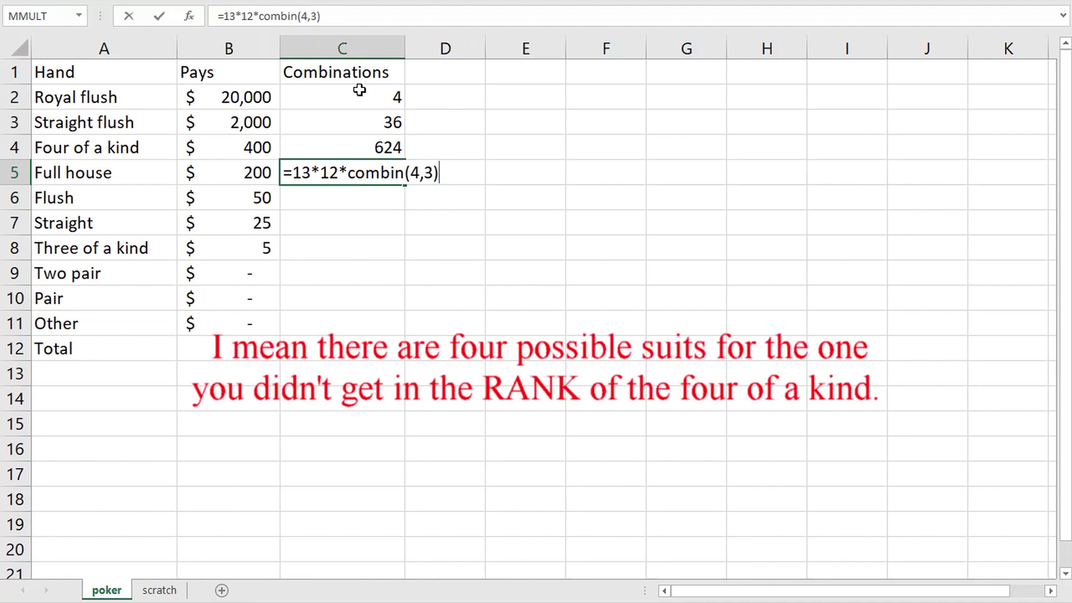
pyautogui.write('*')
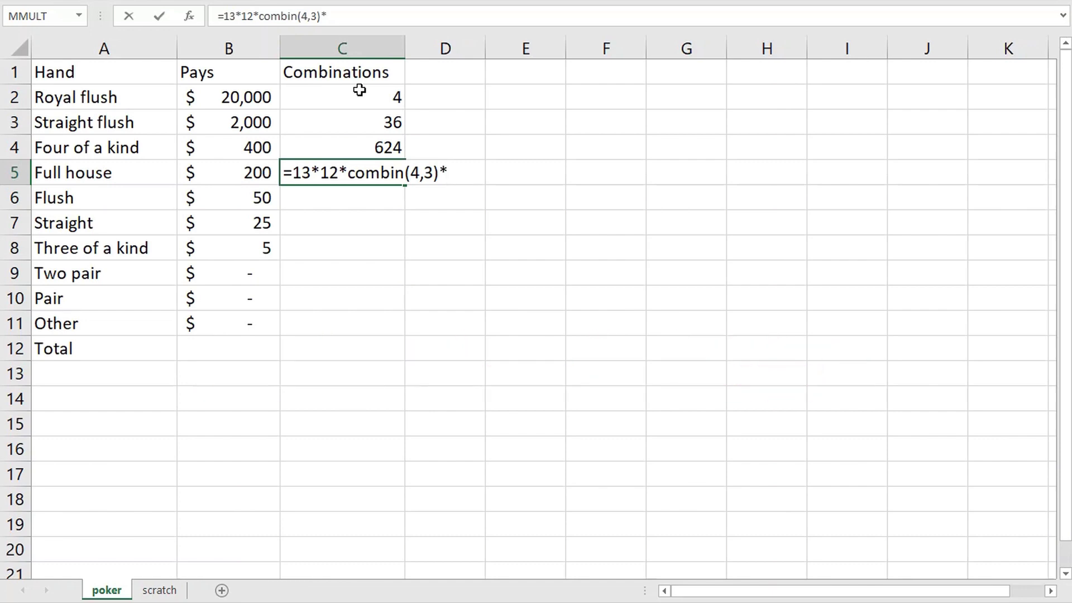
pyautogui.write('combin')
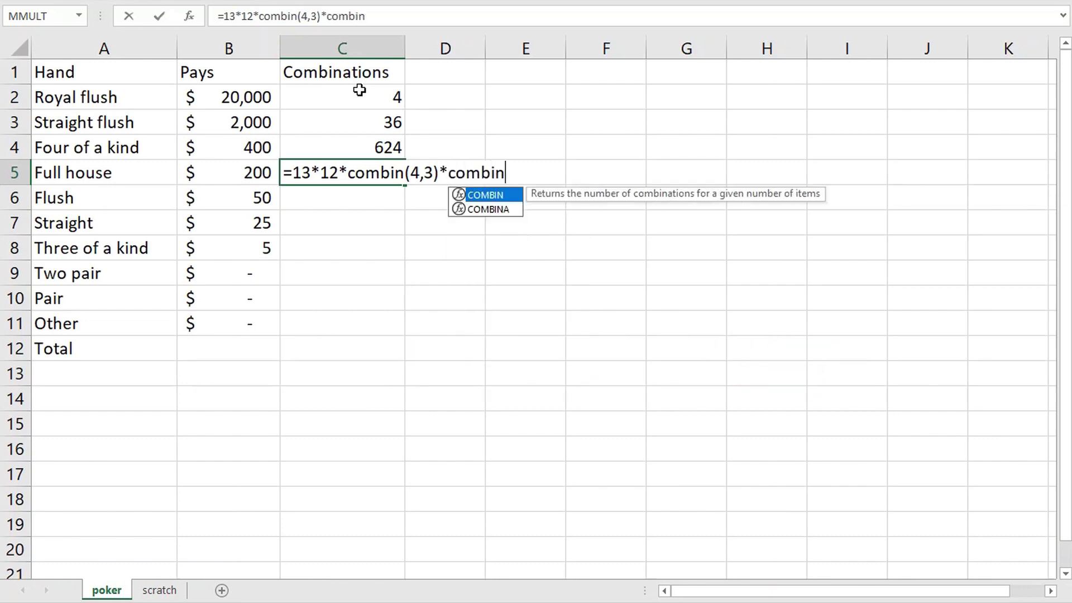
pyautogui.write('(')
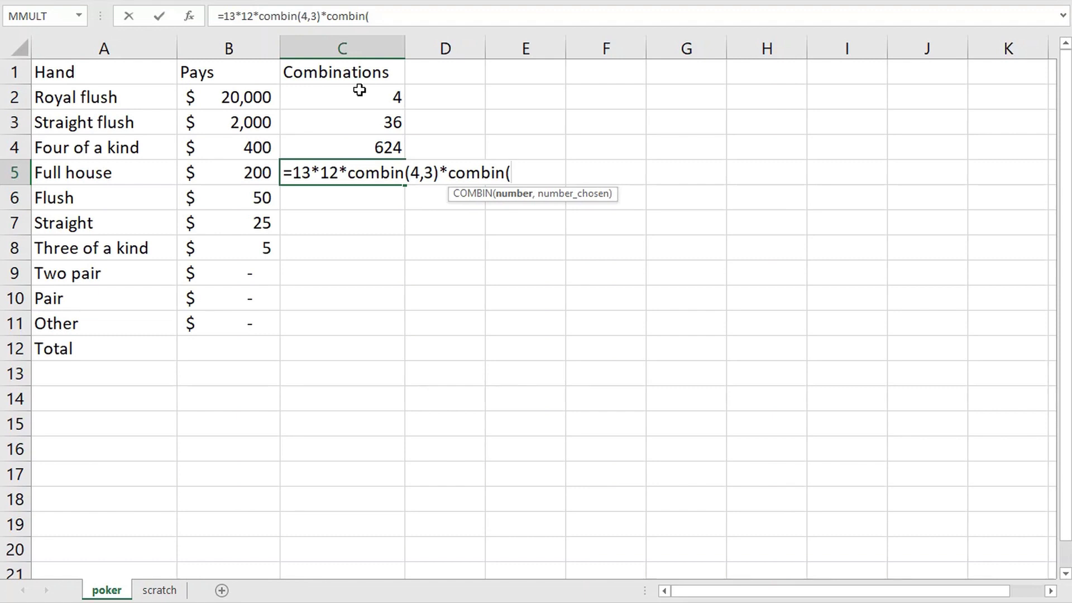
pyautogui.write('4,2')
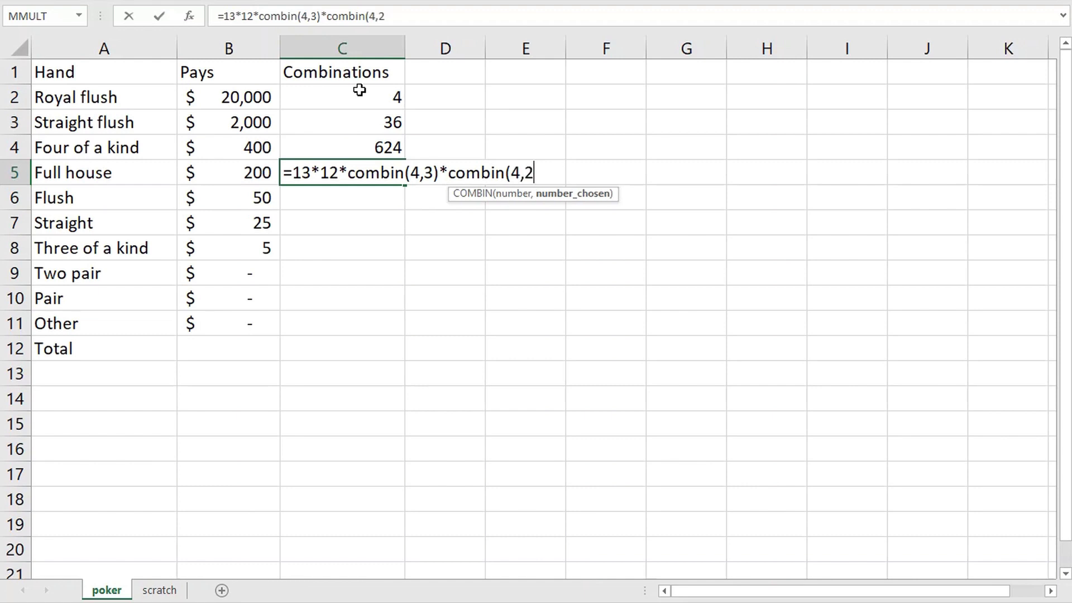
pyautogui.write(')')
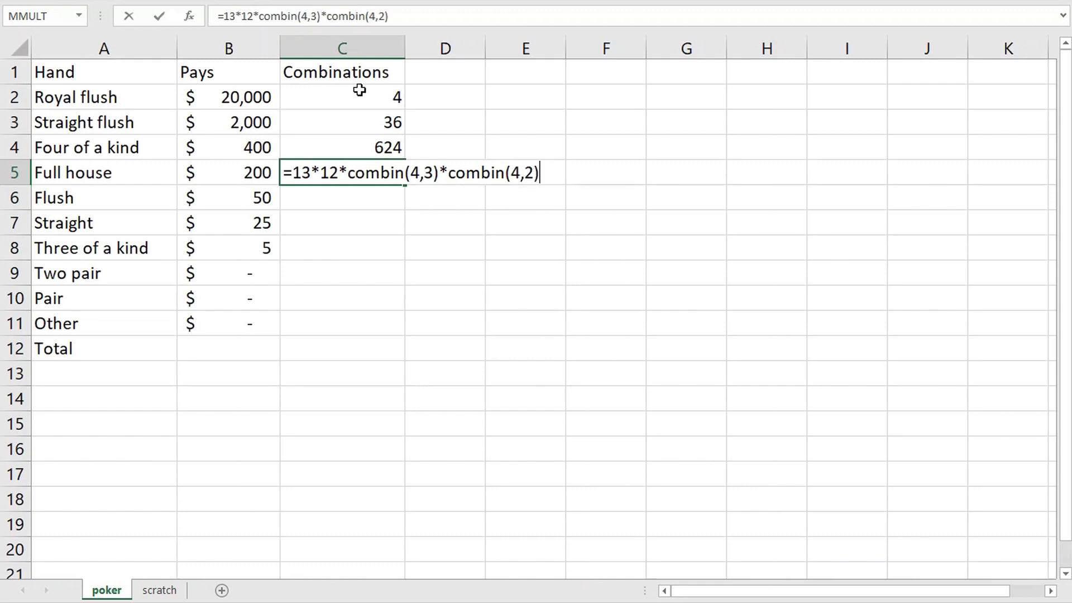
pyautogui.press('Return')
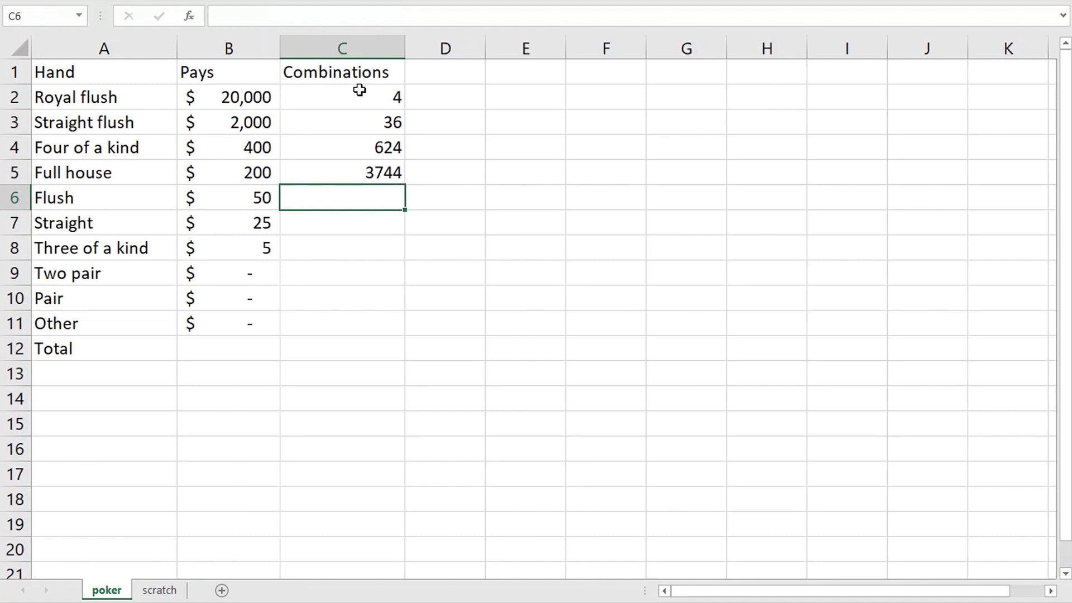
# Step: Calculate the flush combinations in cell C6 with =4*(COMBIN(13,5)-10), leaving out the straight and royal flushes
pyautogui.click(429, 457)
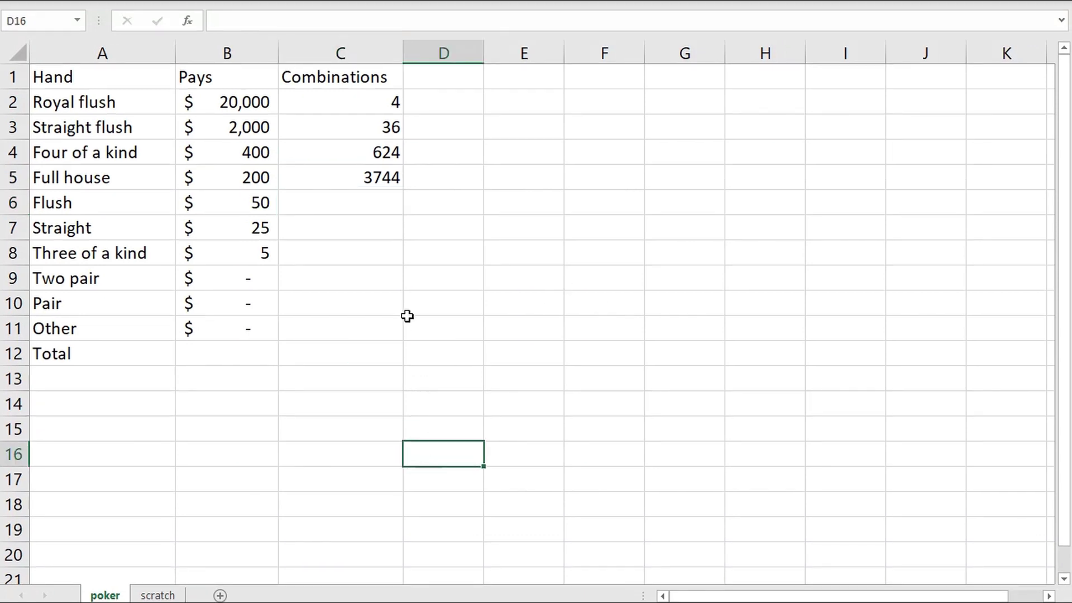
pyautogui.click(372, 202)
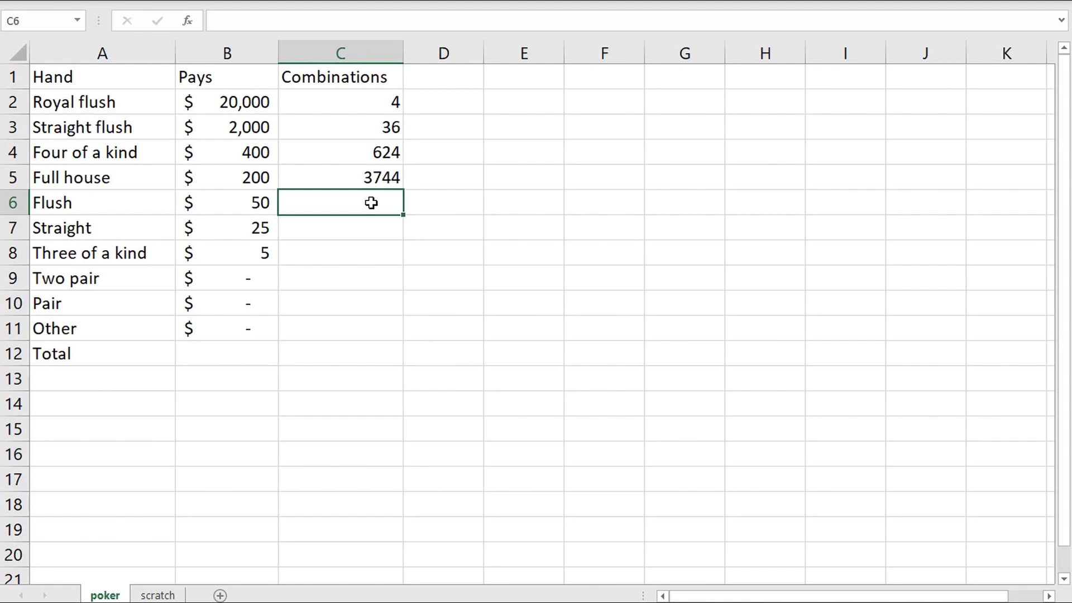
pyautogui.write('=4*')
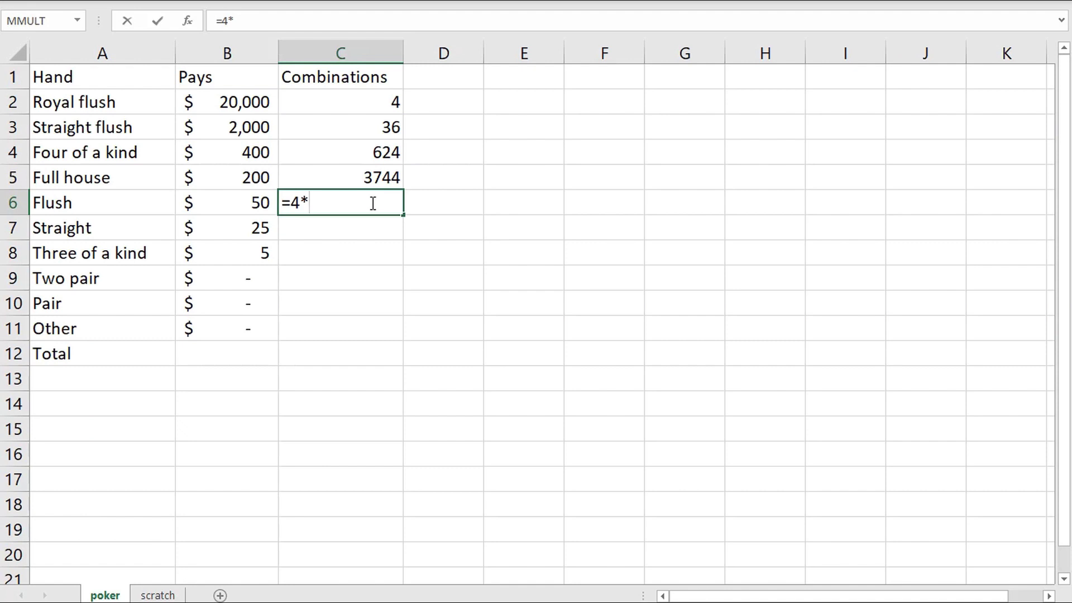
pyautogui.write('(')
pyautogui.write('combin')
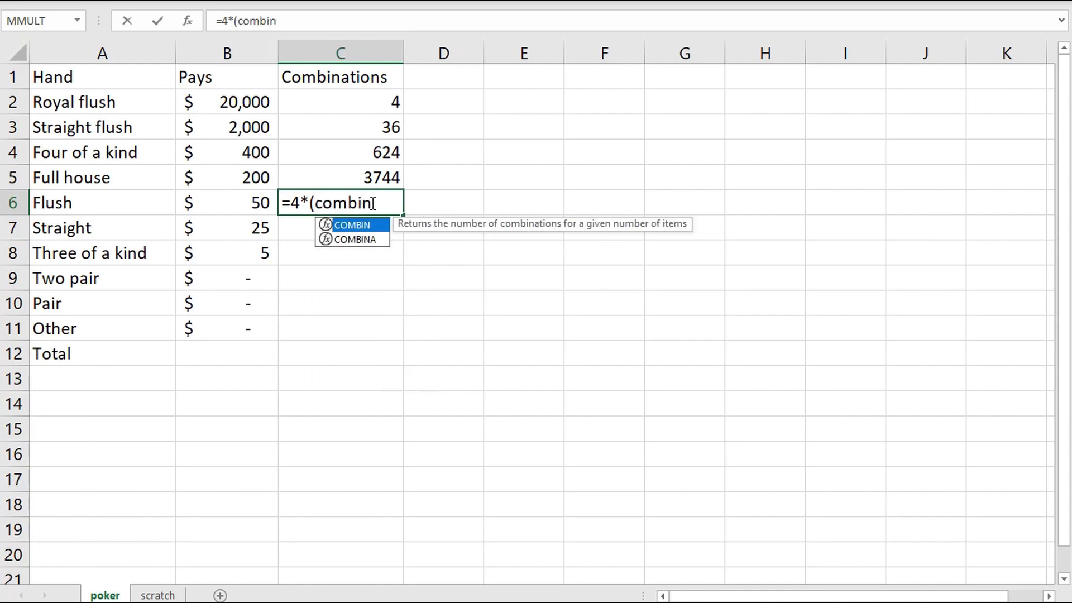
pyautogui.write('(13,5)')
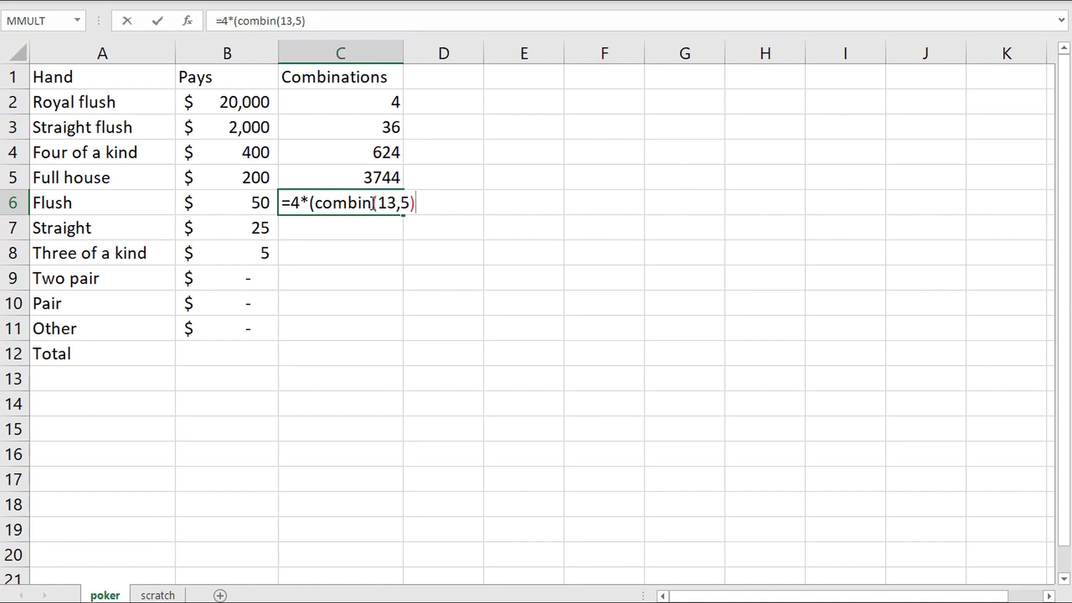
pyautogui.write('-10')
pyautogui.write(')')
pyautogui.press('Return')
pyautogui.click(372, 202)
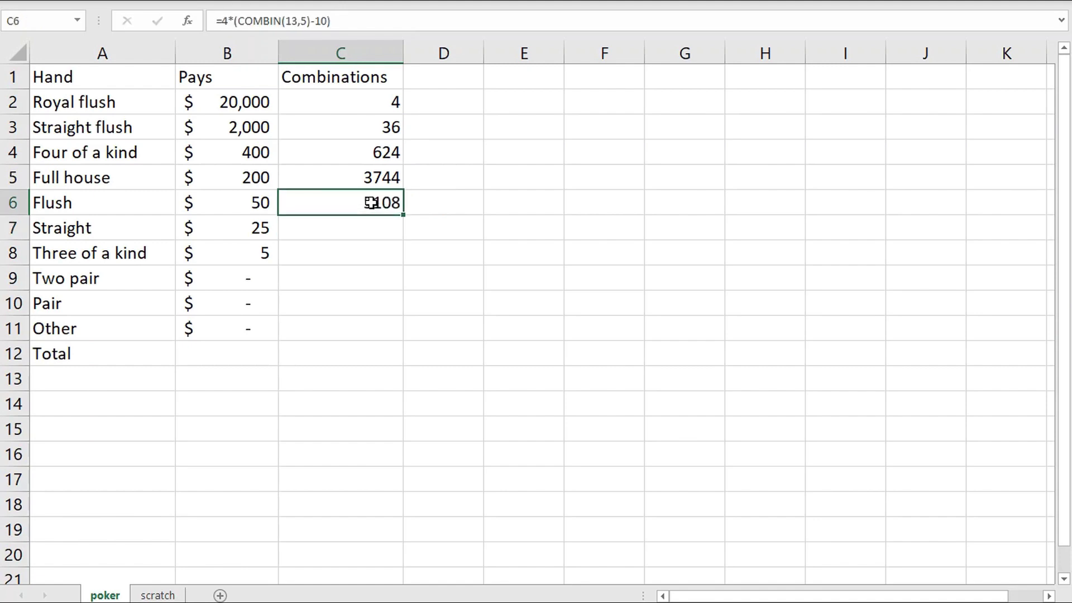
# Step: Calculate the straight combinations in cell C7 with the formula =10*(4^5-4)
pyautogui.press('Return')
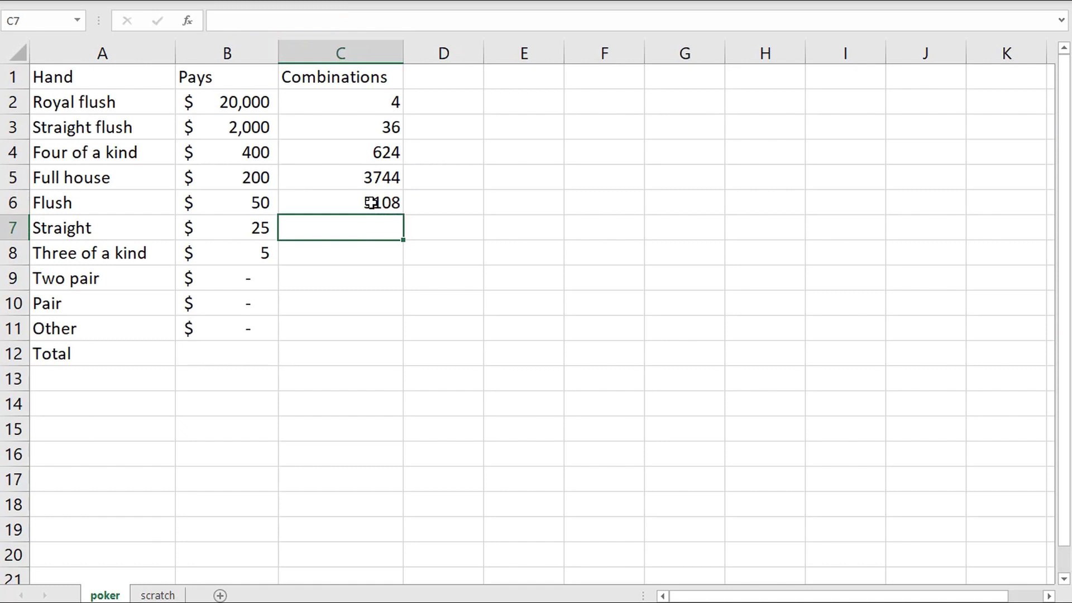
pyautogui.write('=')
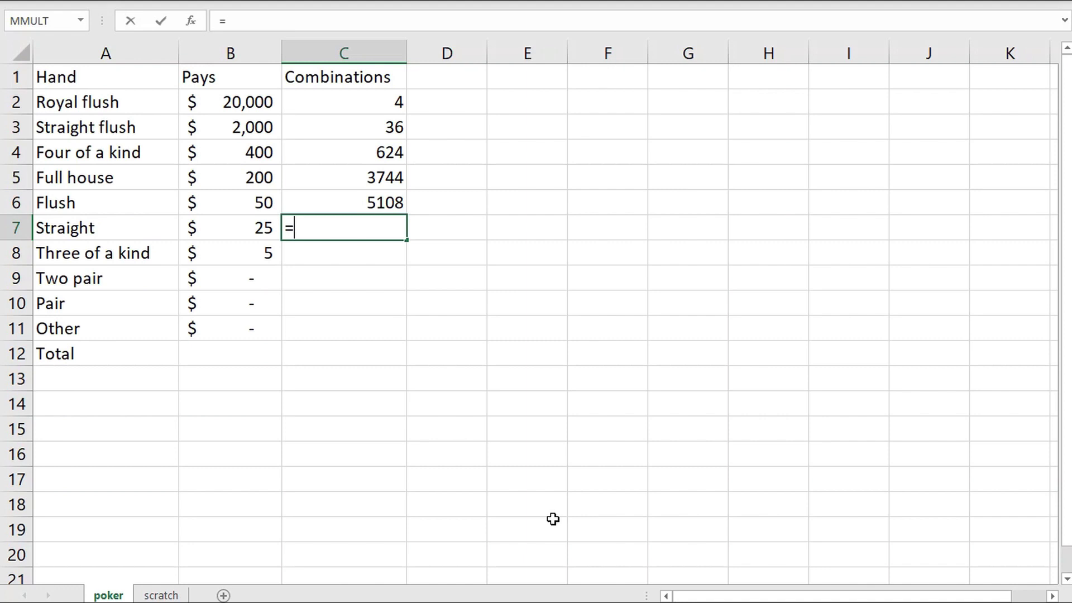
pyautogui.write('10*(')
pyautogui.write('4^5')
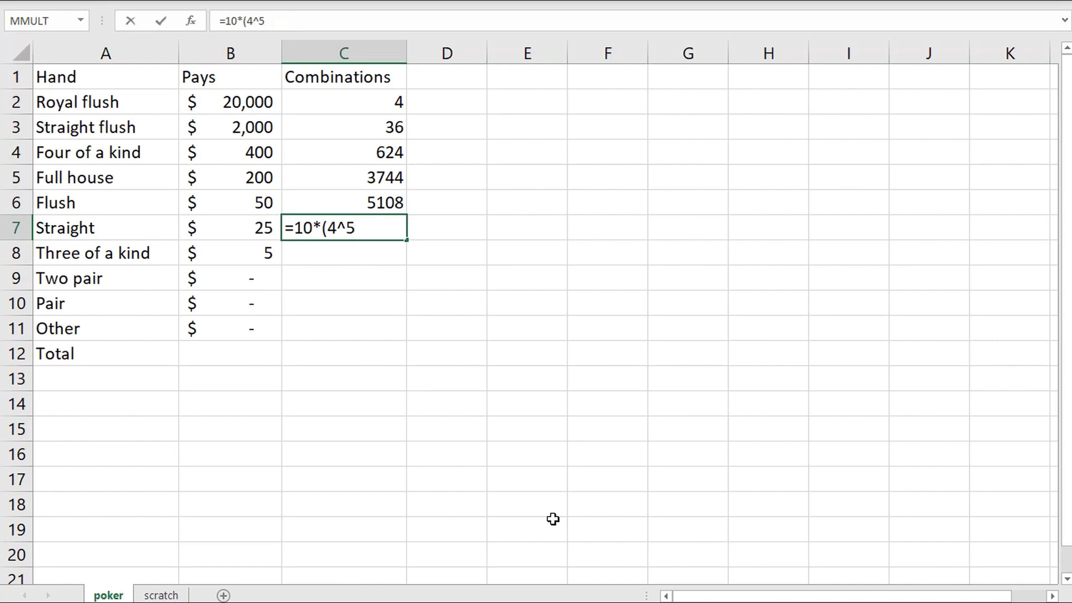
pyautogui.write('-4)')
pyautogui.press('Return')
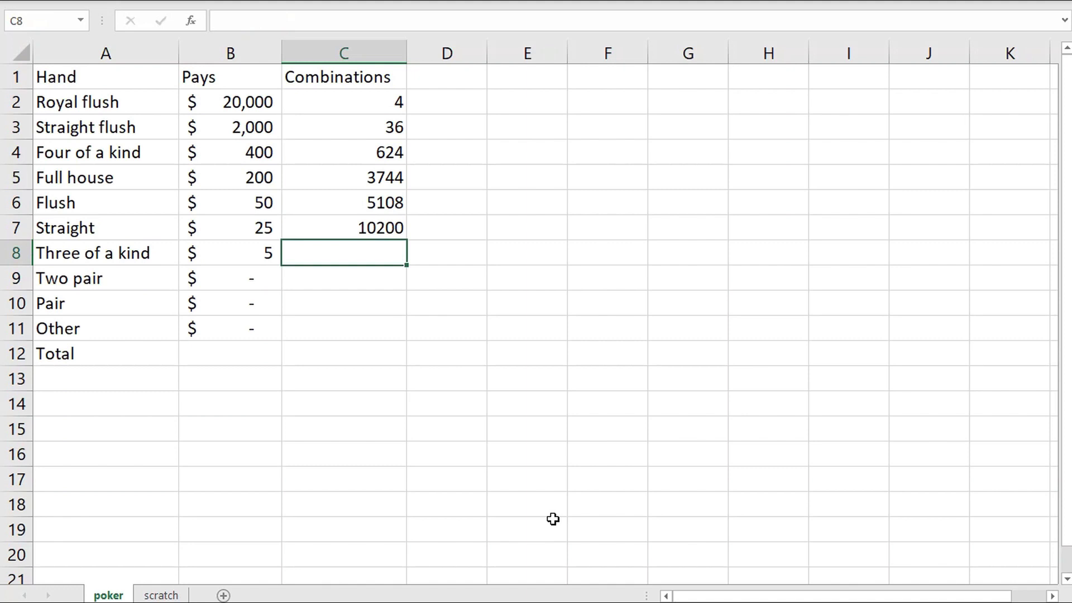
# Step: Enter =13*COMBIN(12,2) as the rank part of the three of a kind combinations in cell C8
pyautogui.write('=13*')
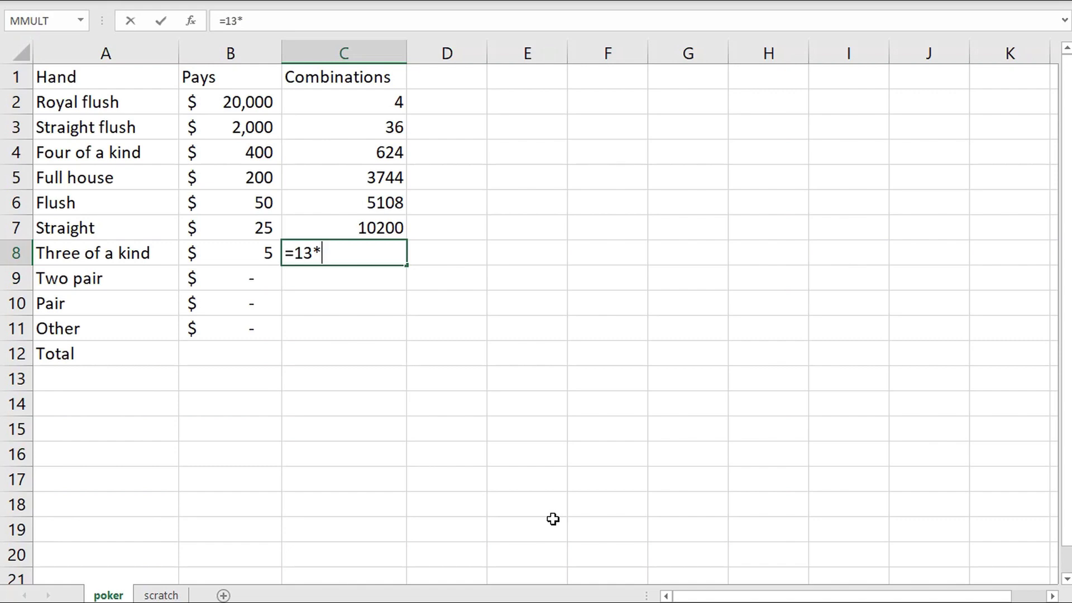
pyautogui.write('combin')
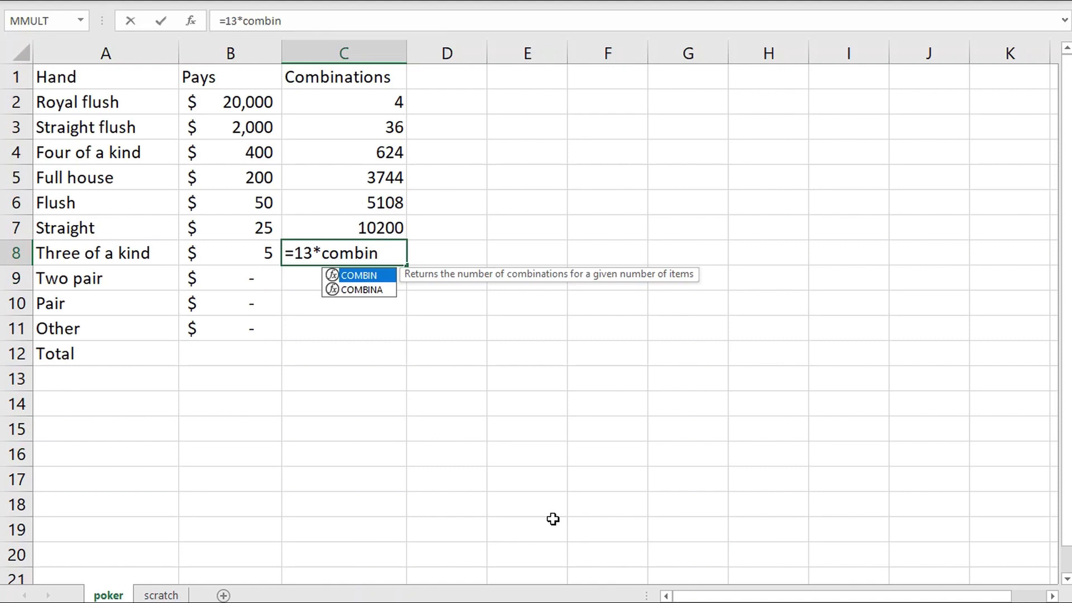
pyautogui.write('(')
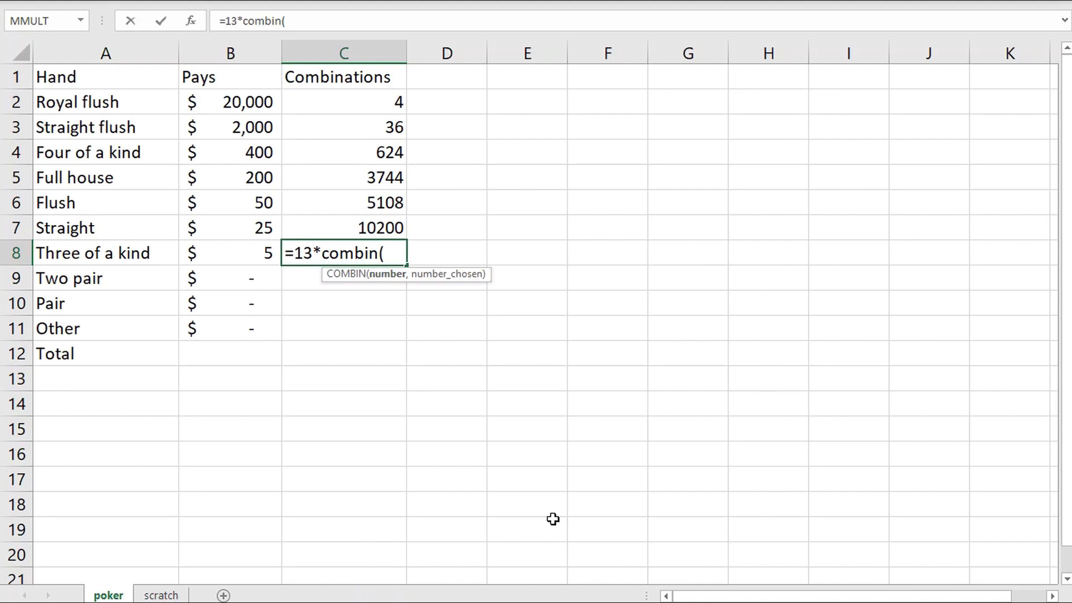
pyautogui.write('12.2')
pyautogui.press('BackSpace')
pyautogui.press('BackSpace')
pyautogui.write(',2')
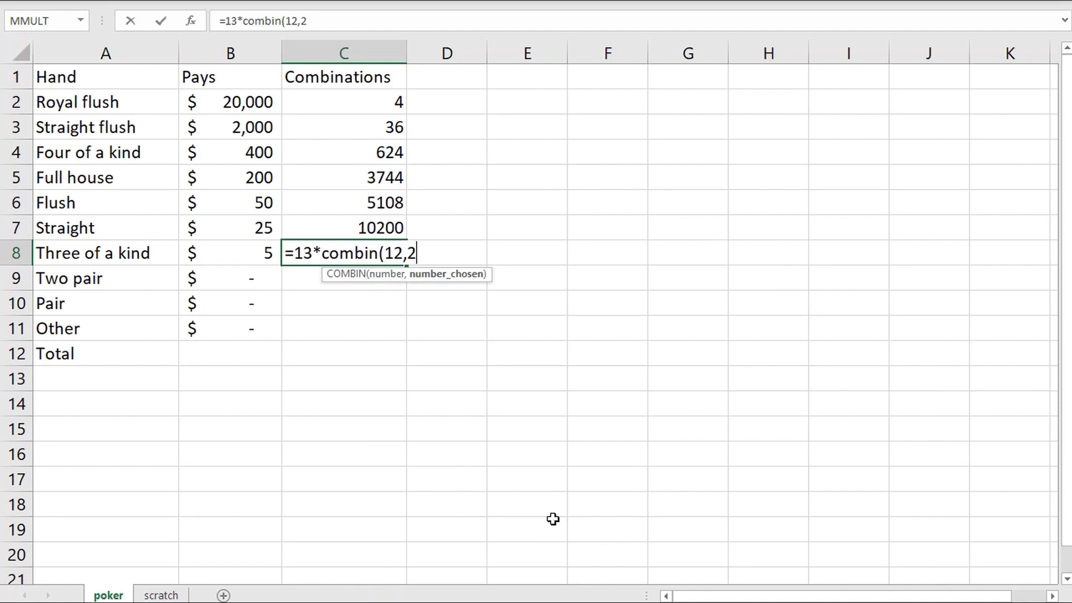
pyautogui.write(')')
pyautogui.press('Return')
pyautogui.press('Up')
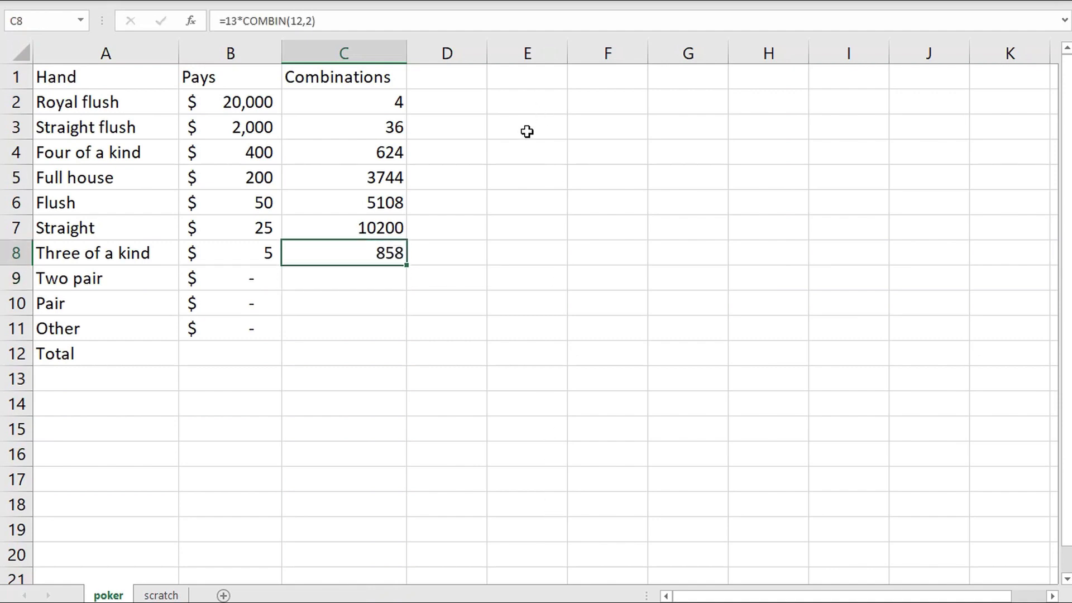
# Step: Extend the three of a kind formula in C8 with the suit choices *COMBIN(4,3)*4^2
pyautogui.click(402, 22)
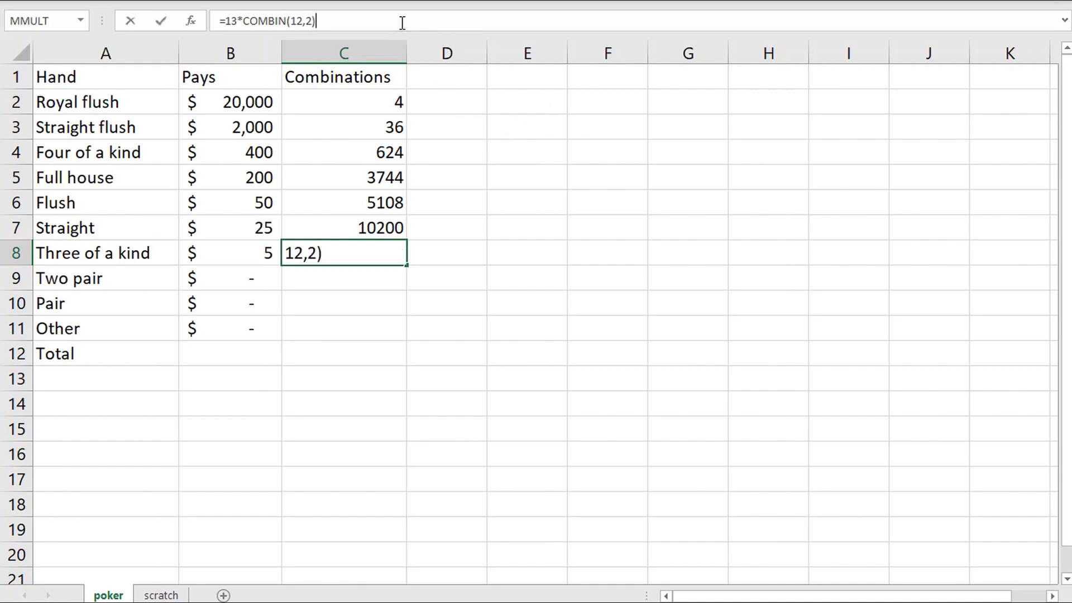
pyautogui.write('*')
pyautogui.write('combin(4,3)')
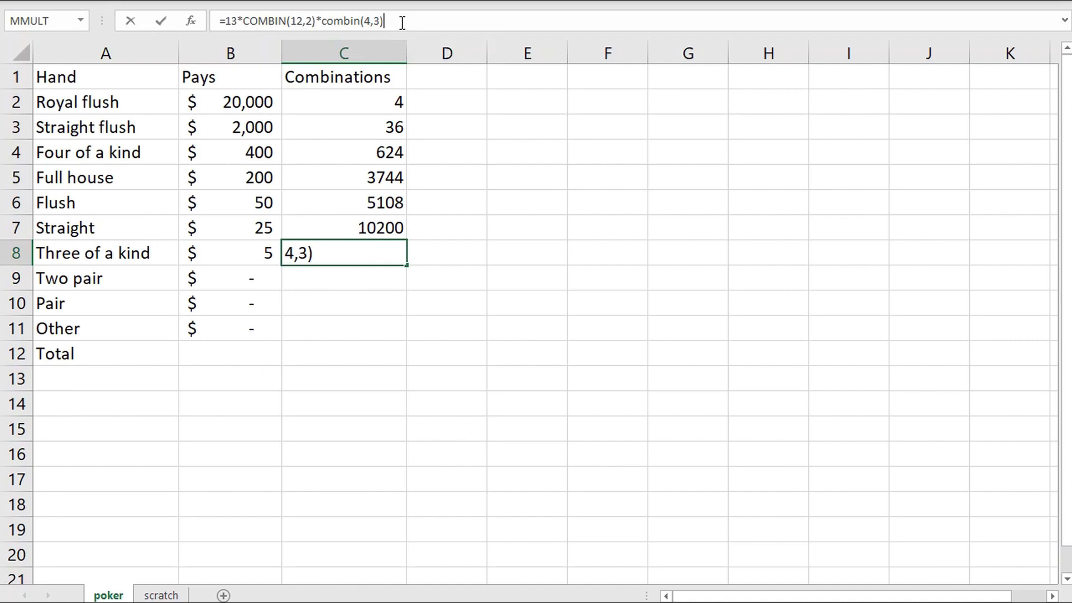
pyautogui.write('*')
pyautogui.write('4^2')
pyautogui.press('Return')
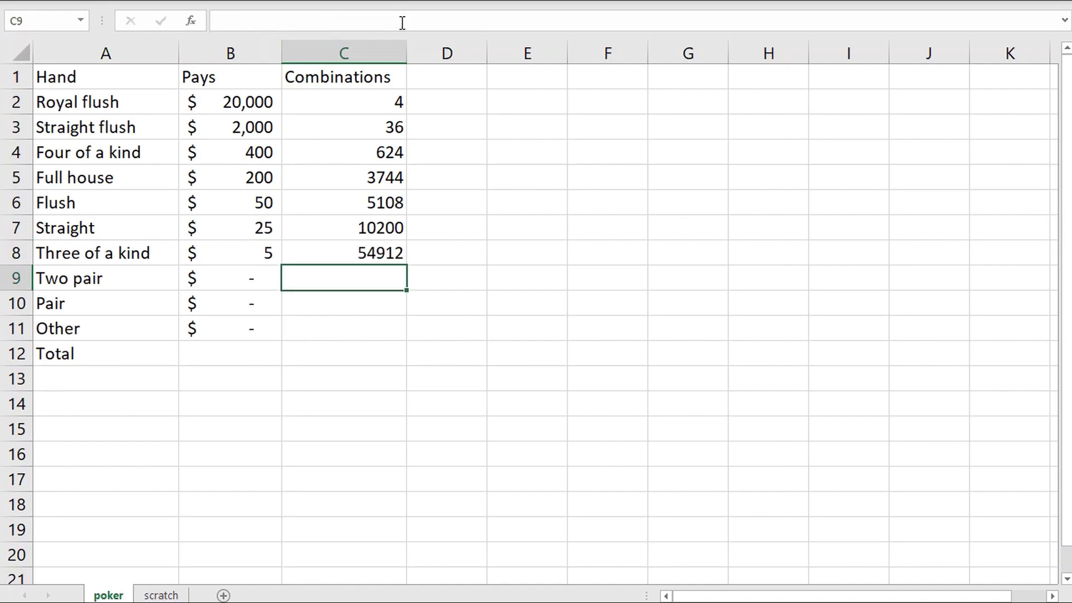
pyautogui.press('Up')
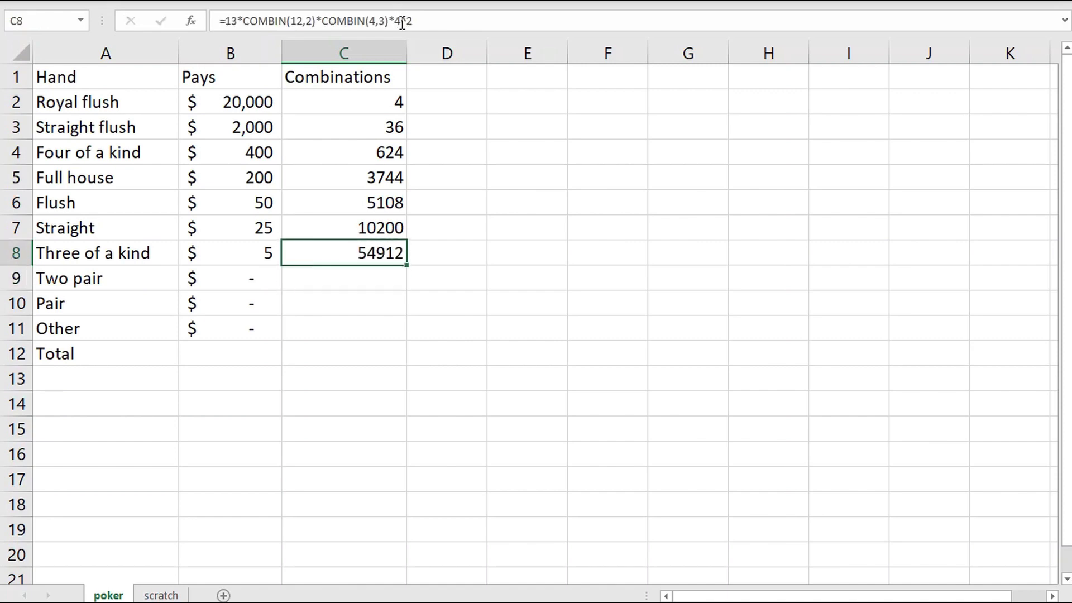
# Step: Format the Combinations cells C2:C12 with a thousands separator and no decimal places
pyautogui.moveTo(371, 106); pyautogui.dragTo(342, 353)
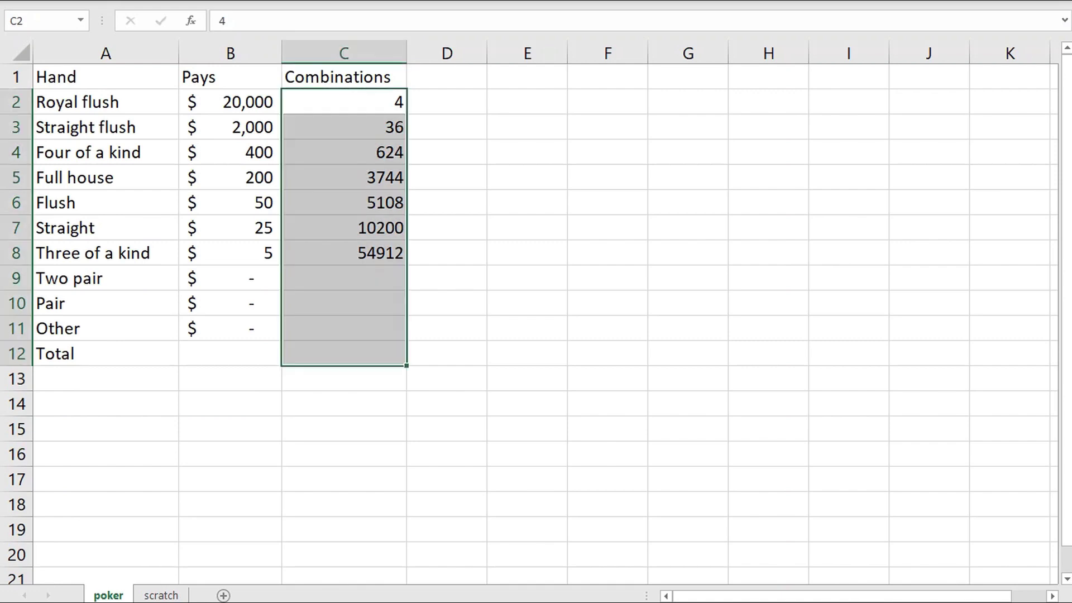
pyautogui.click(575, 2)
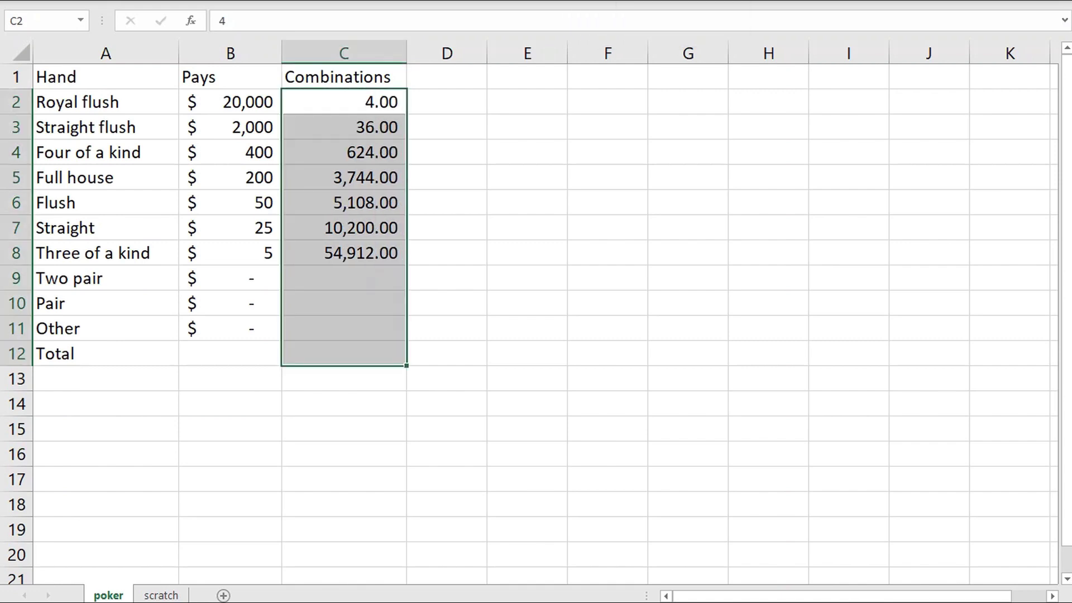
pyautogui.click(581, 1)
pyautogui.click(580, 2)
pyautogui.click(541, 211)
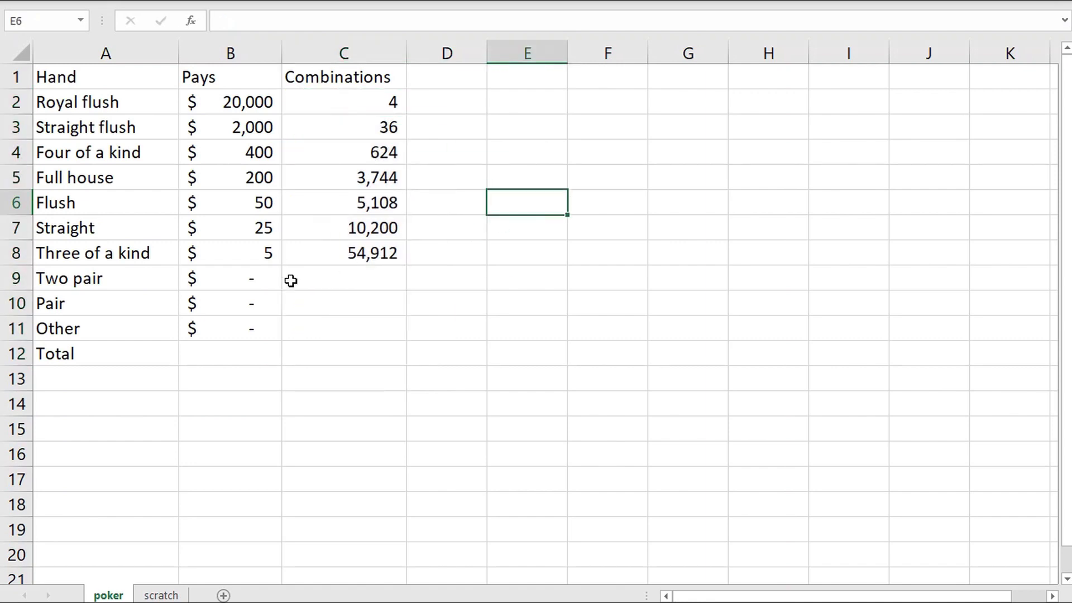
# Step: Calculate the two pair combinations in cell C9 with the formula =COMBIN(13,2)*11*COMBIN(4,2)^2*4
pyautogui.click(335, 276)
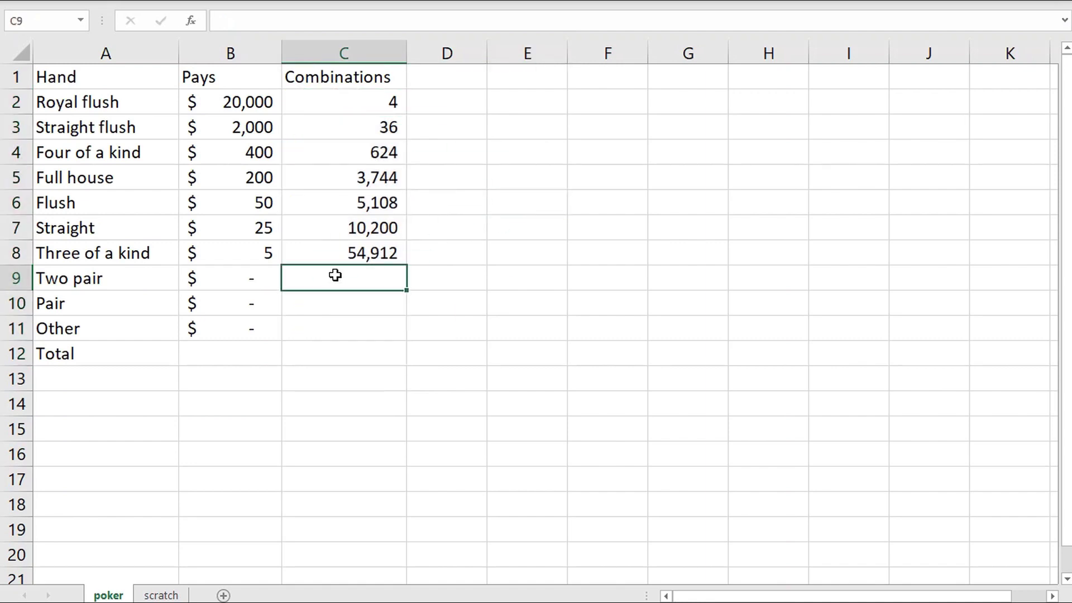
pyautogui.write('=com')
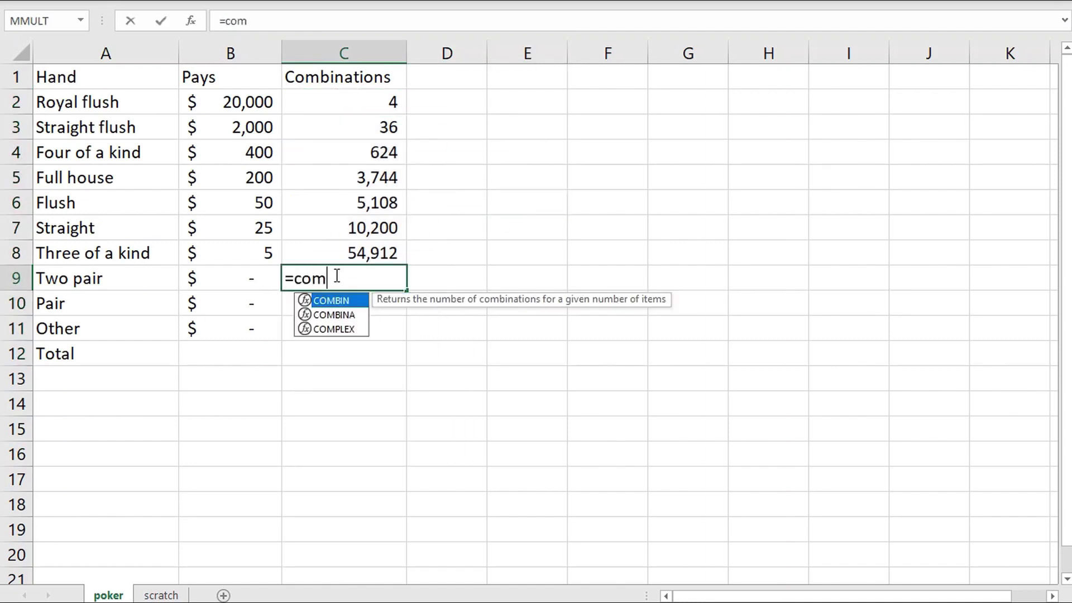
pyautogui.write('bin(')
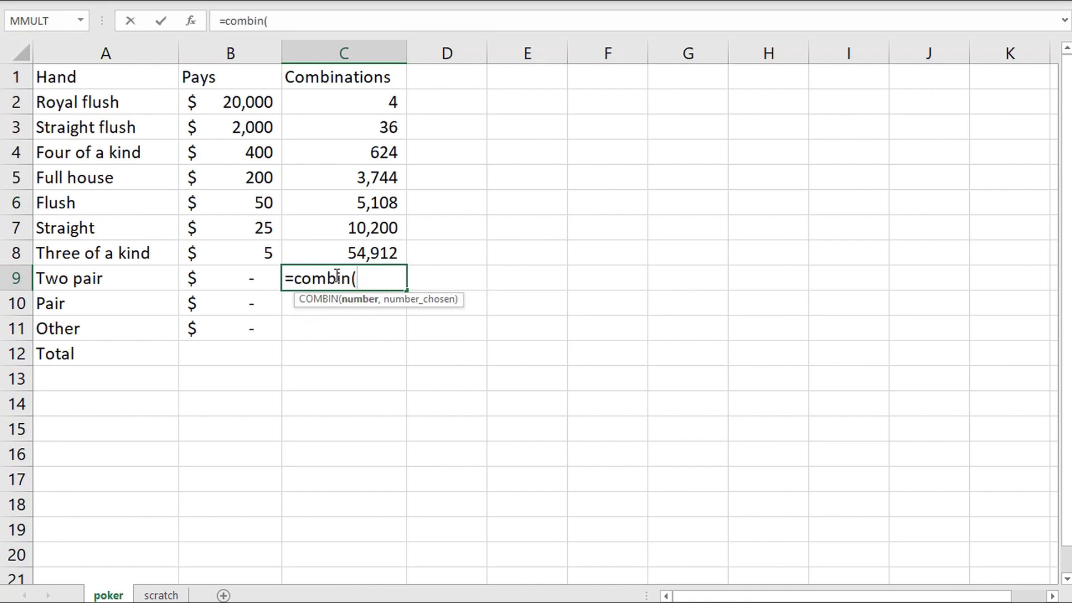
pyautogui.write('13,2')
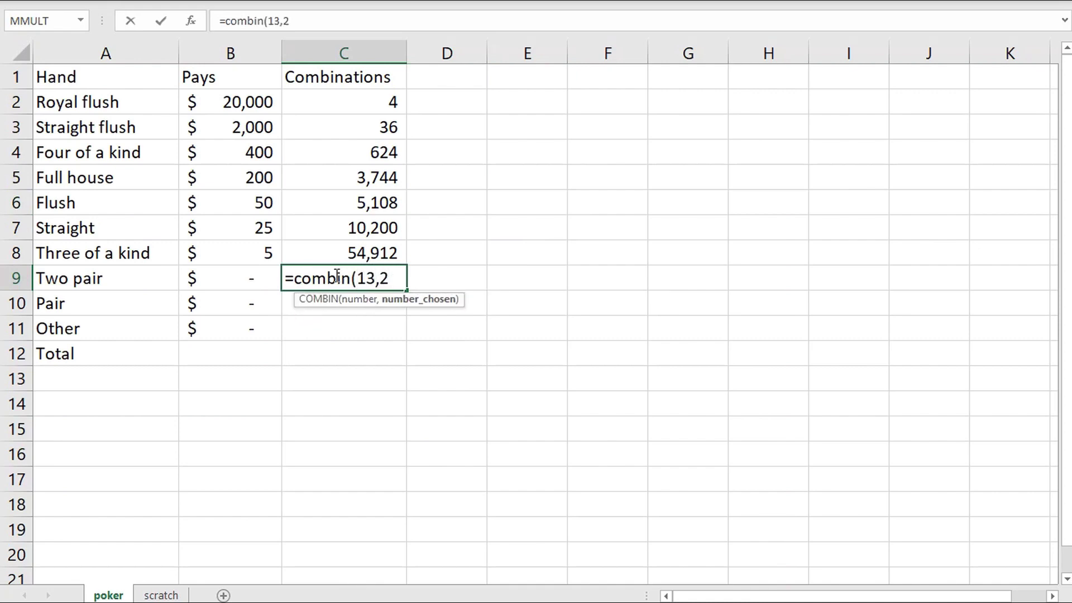
pyautogui.write(')*')
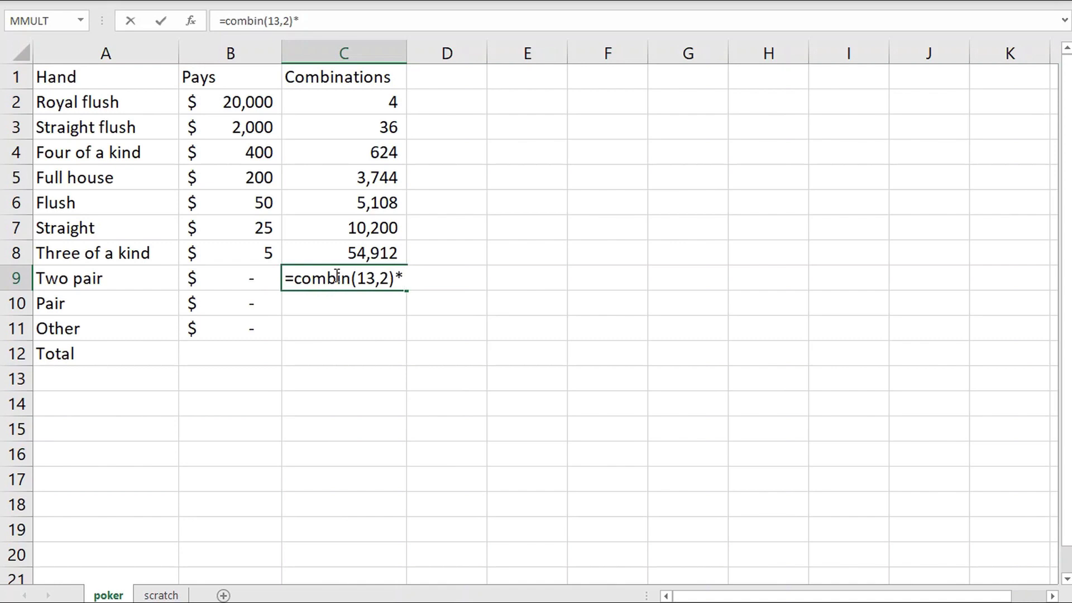
pyautogui.write('11*')
pyautogui.write('combin(')
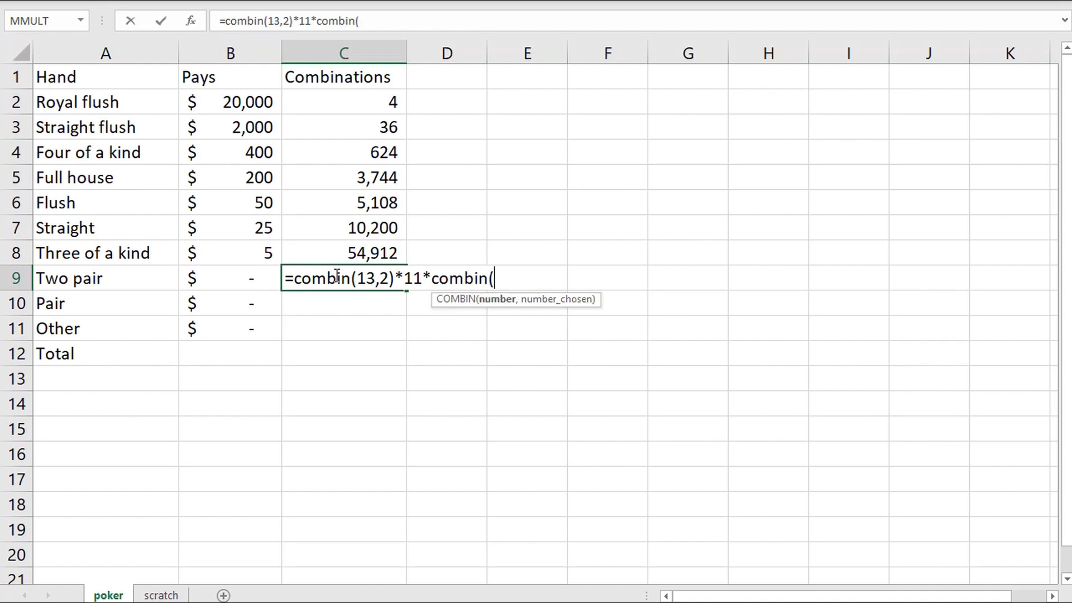
pyautogui.write('4,2)')
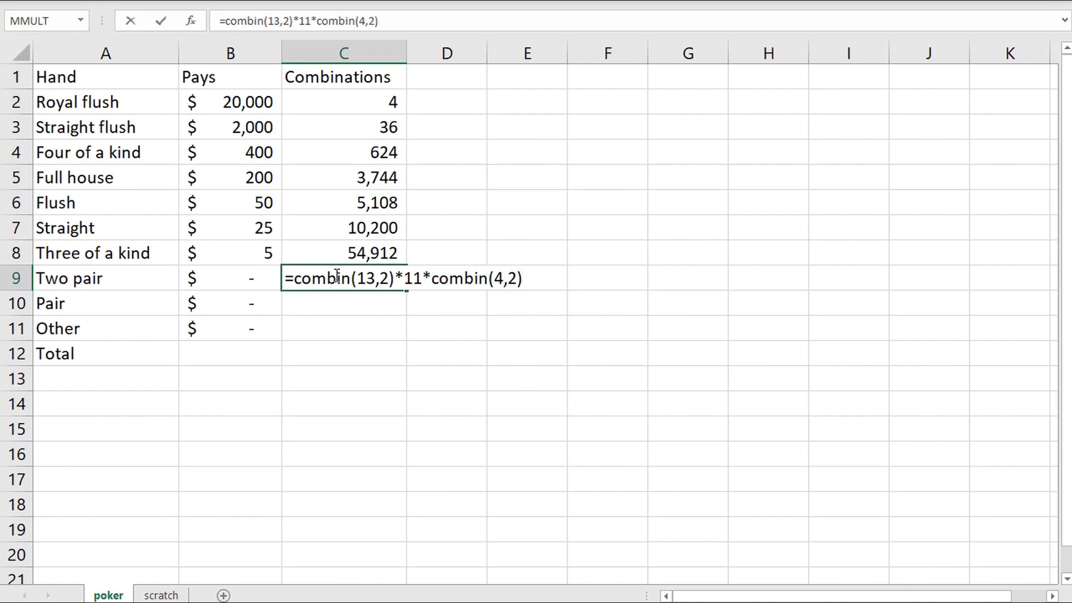
pyautogui.write('^2')
pyautogui.write('*4')
pyautogui.press('Return')
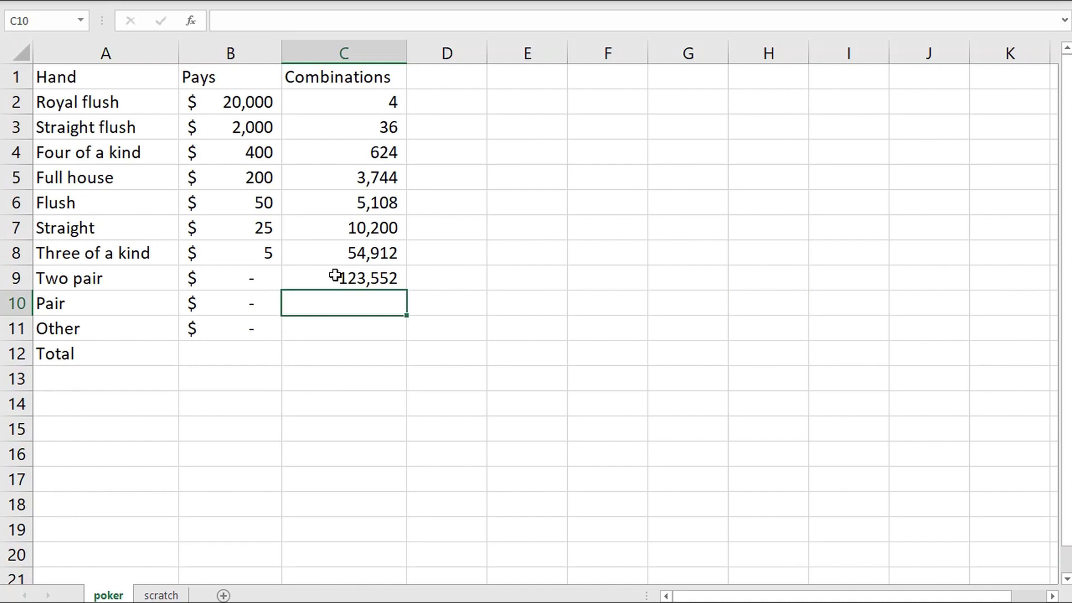
# Step: Calculate the pair combinations in cell C10 with the formula =13*COMBIN(12,3)*COMBIN(4,2)*4^3
pyautogui.write('=13')
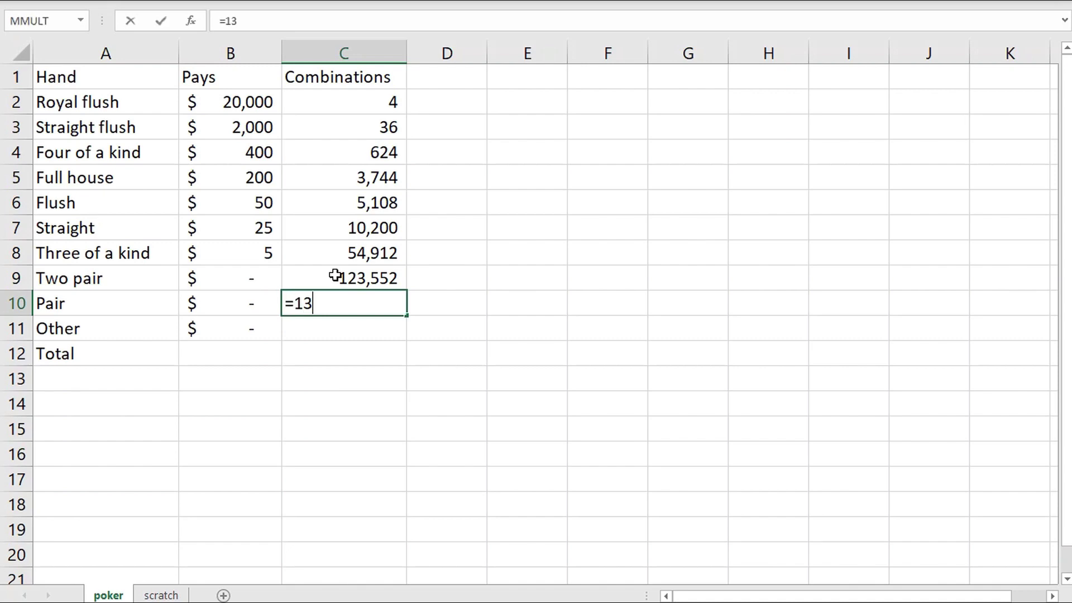
pyautogui.write('*combin(12,')
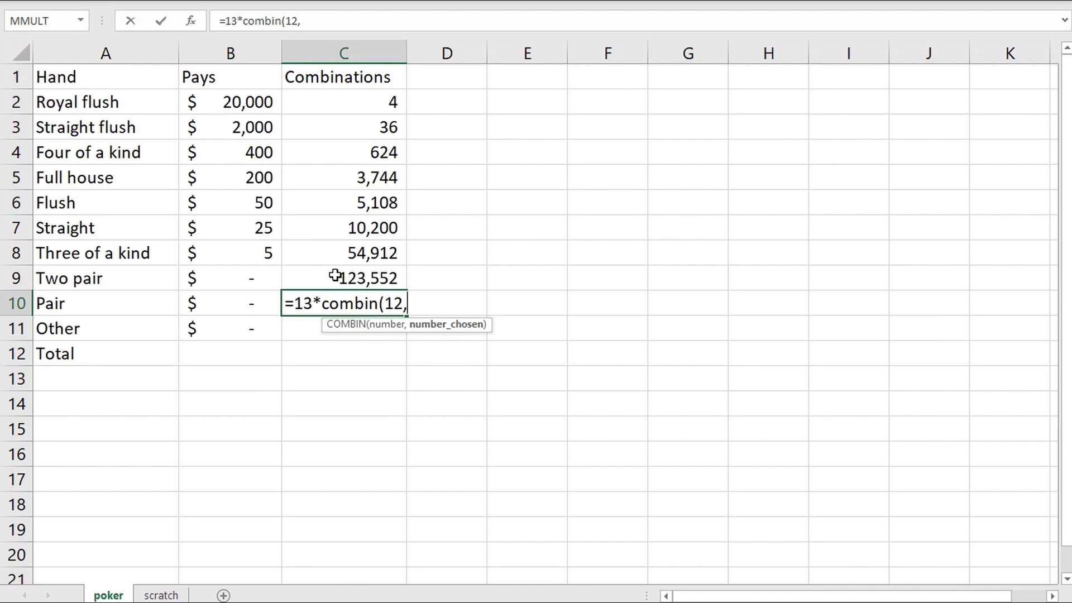
pyautogui.write('3)')
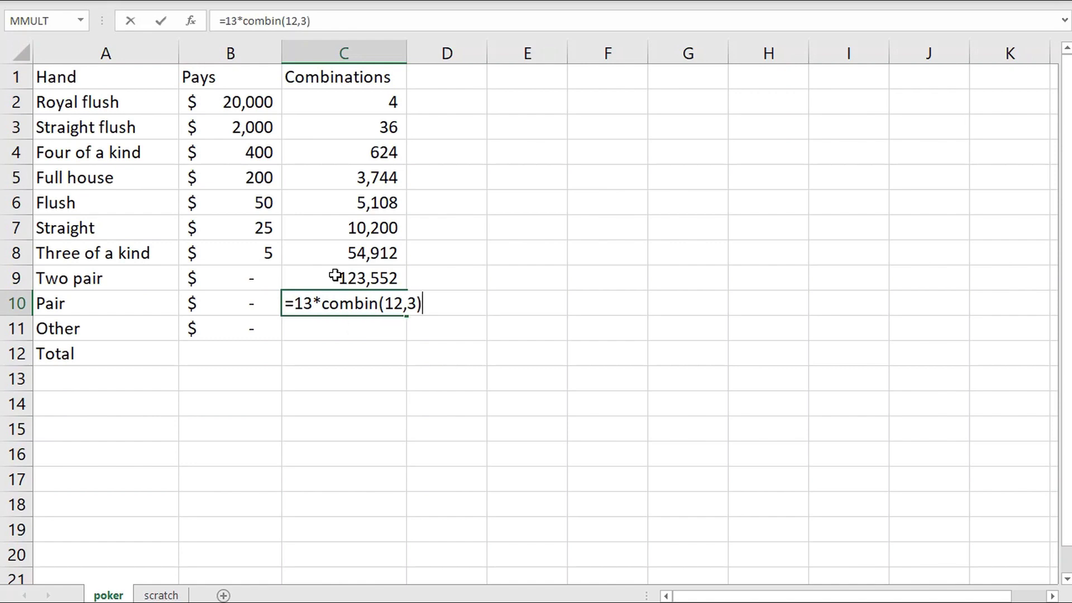
pyautogui.write('*combin')
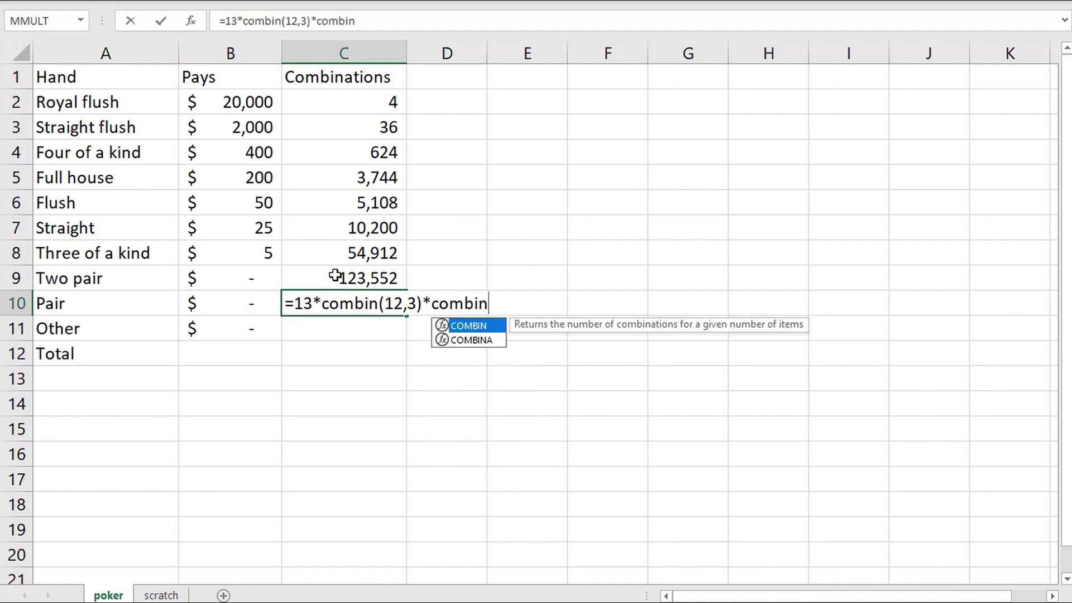
pyautogui.write('(4,2')
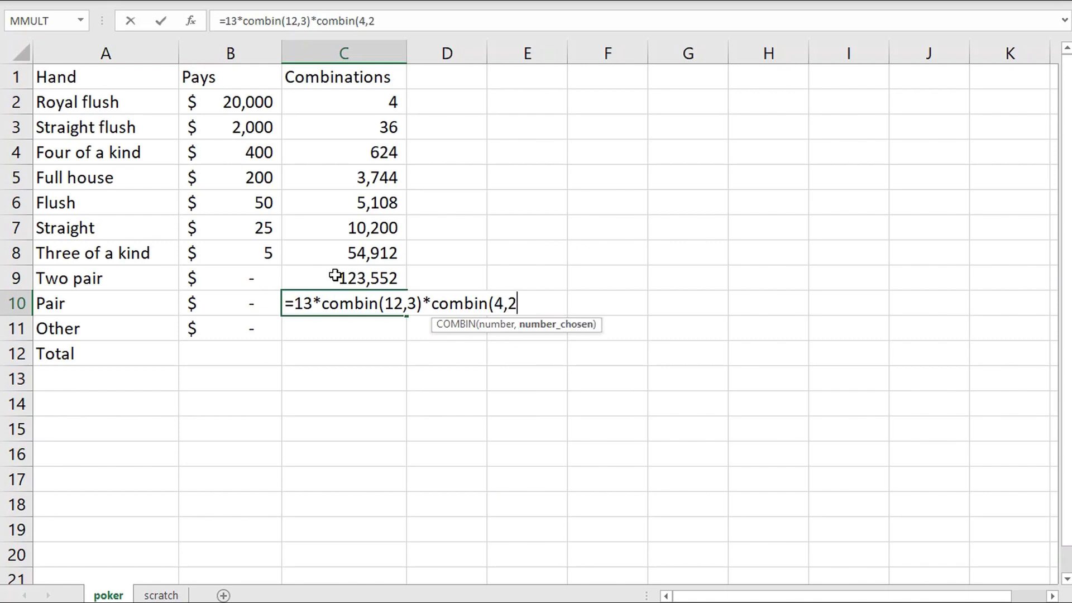
pyautogui.write(')')
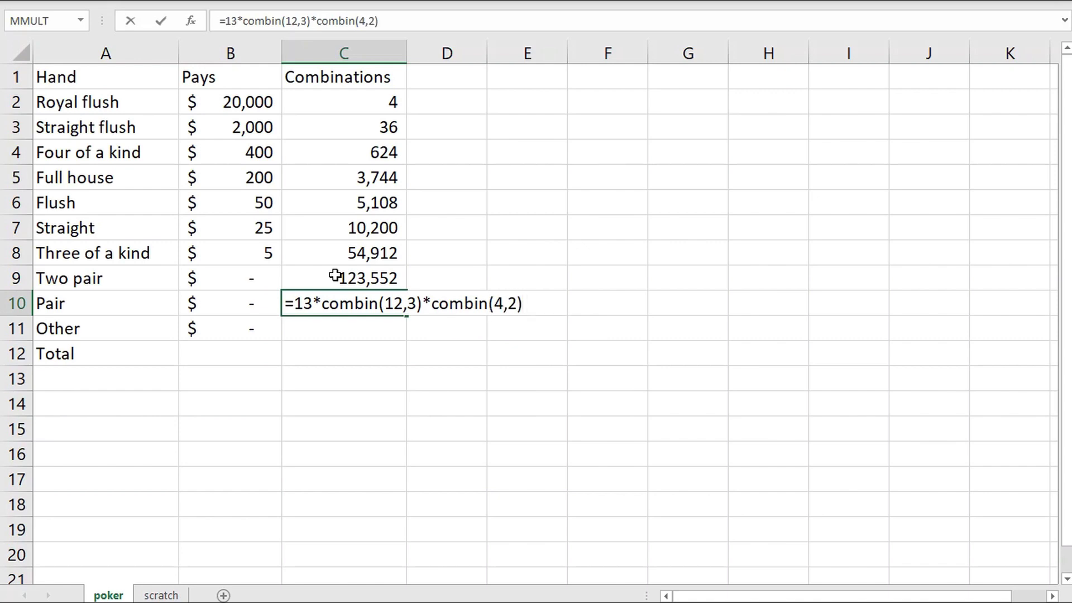
pyautogui.write('*')
pyautogui.write('4^3')
pyautogui.press('Return')
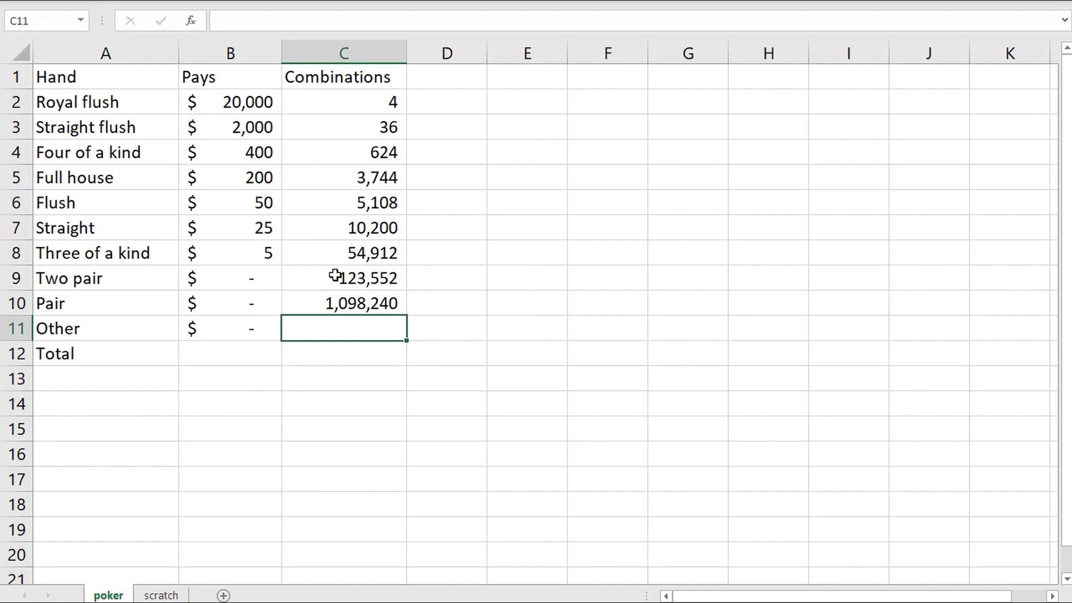
pyautogui.press('Up')
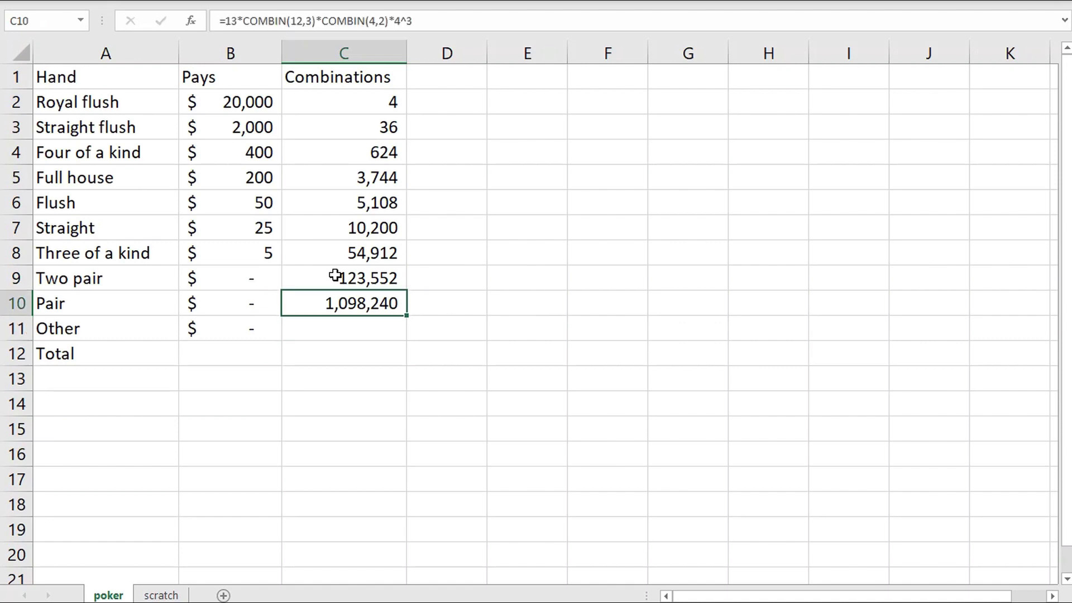
pyautogui.press('Down')
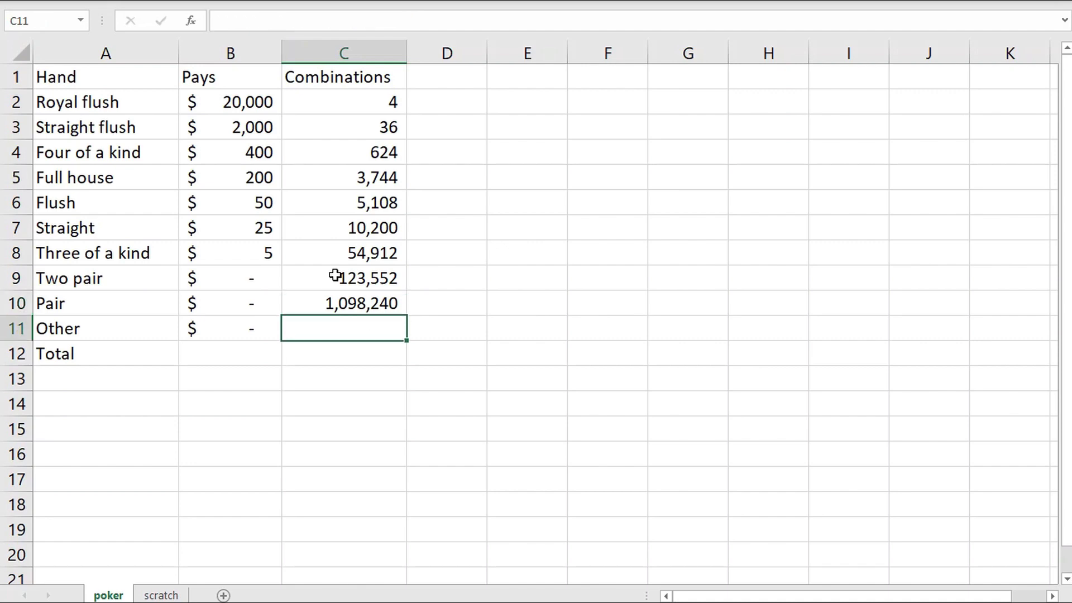
# Step: Calculate the combinations for all other hands in cell C11 with =(COMBIN(13,5)-10)*(4^5-4), excluding straights and flushes
pyautogui.write('=(combi')
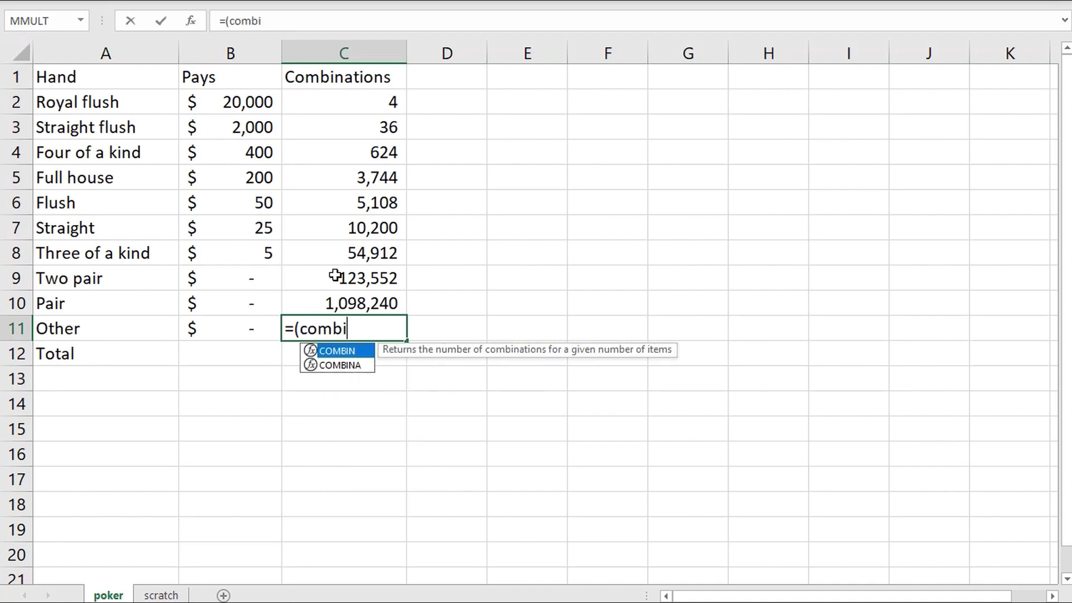
pyautogui.write('n(13,5)')
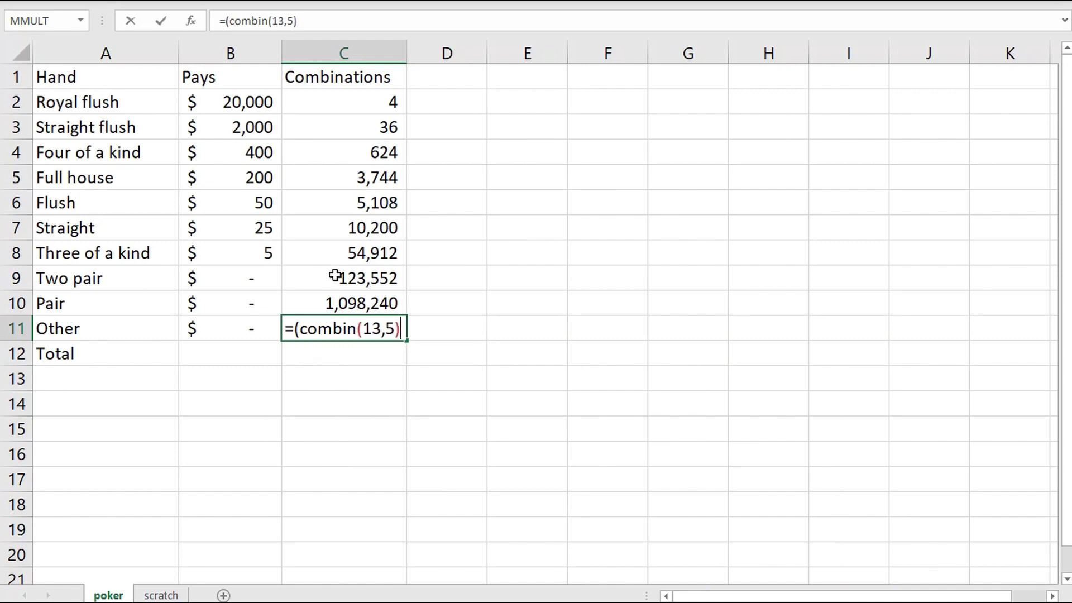
pyautogui.write('-')
pyautogui.write('10')
pyautogui.write(')*(')
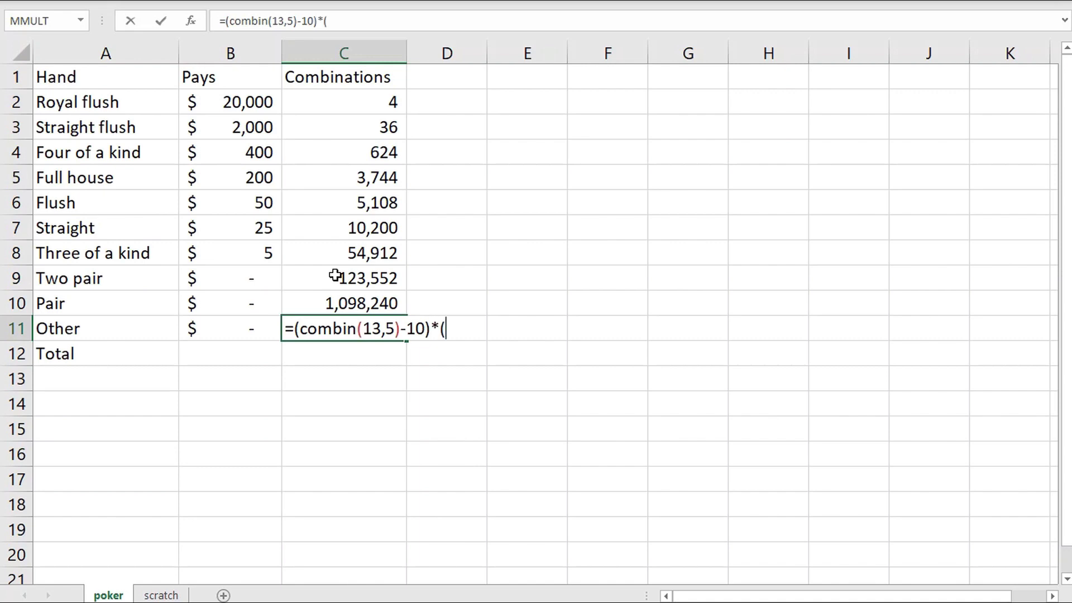
pyautogui.write('4^5')
pyautogui.write('-')
pyautogui.write('4)')
pyautogui.press('Return')
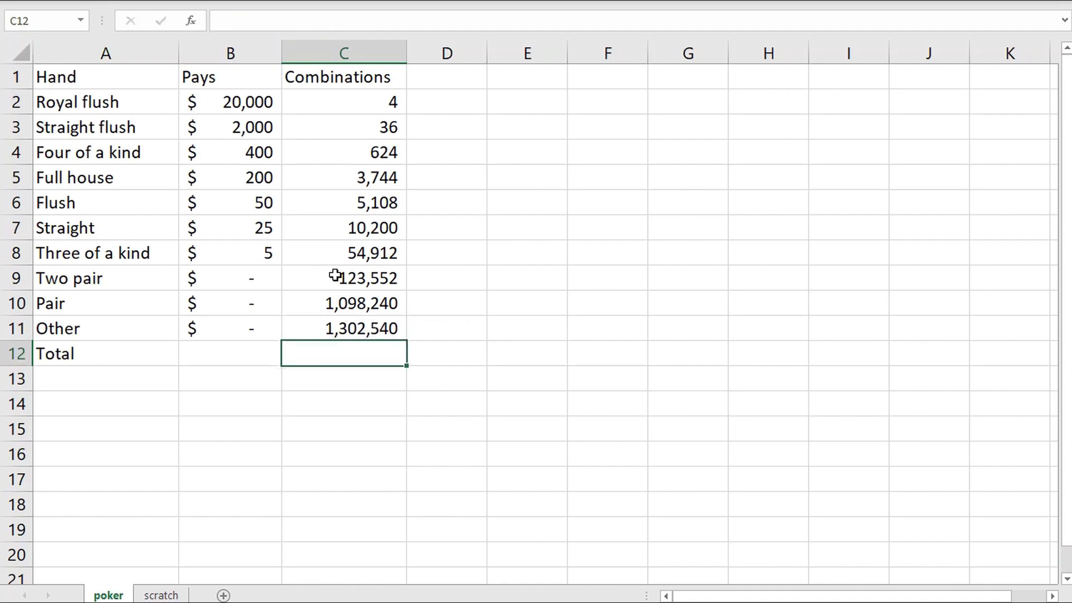
pyautogui.press('Up')
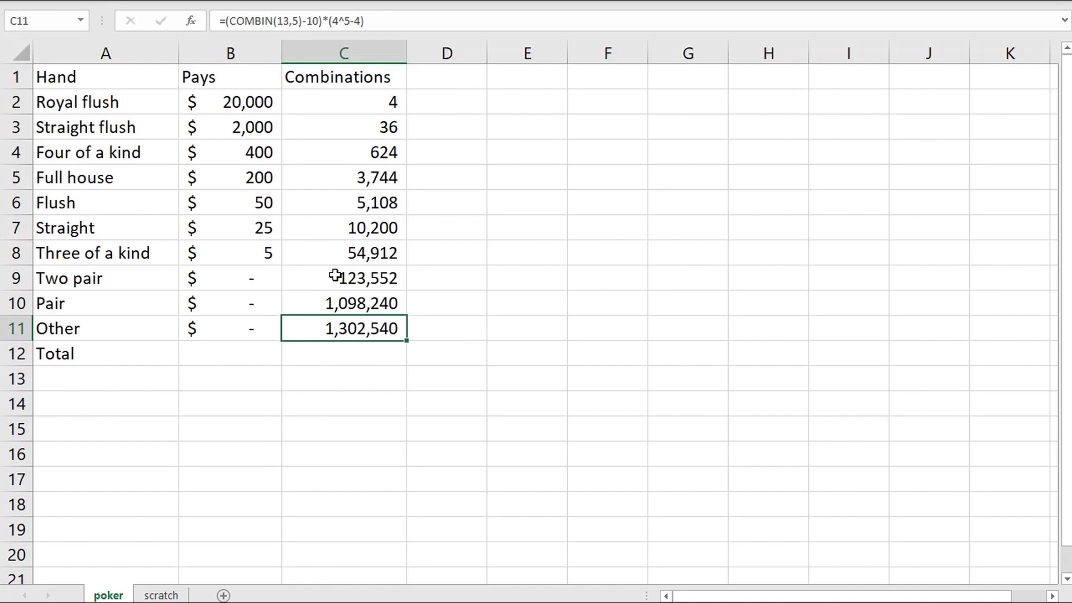
pyautogui.press('Down')
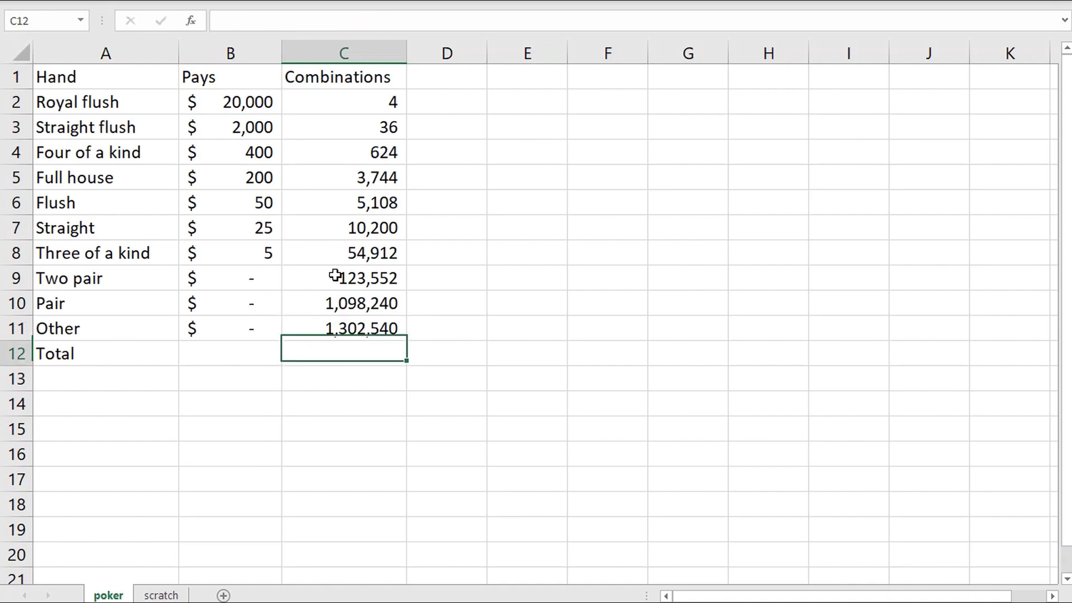
# Step: Total the combinations of all hands in cell C12 by summing C2:C11
pyautogui.write('=sum(')
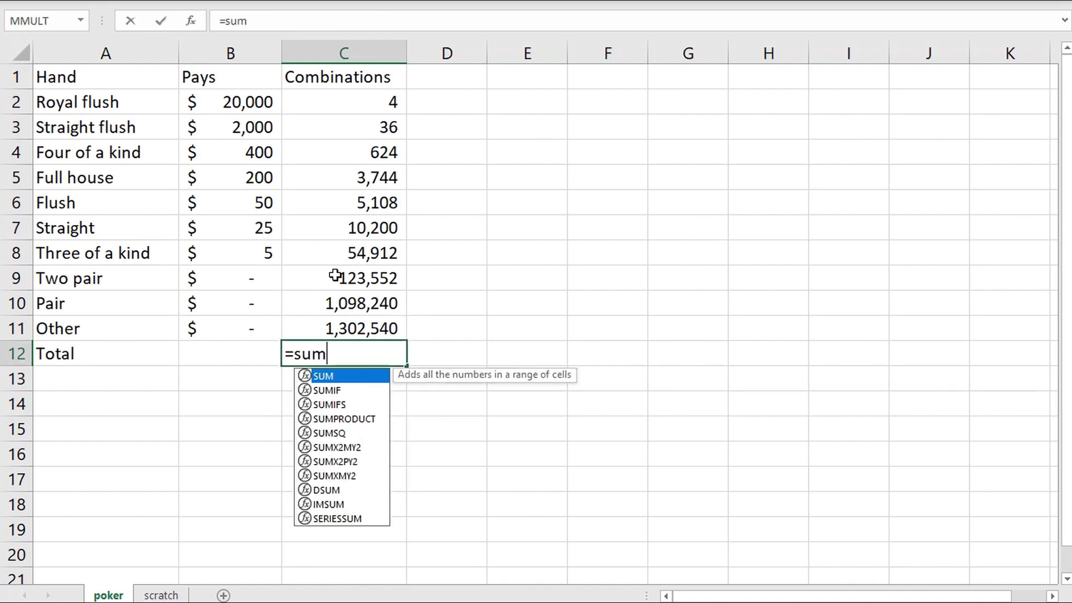
pyautogui.moveTo(371, 106); pyautogui.dragTo(379, 335)
pyautogui.press('Return')
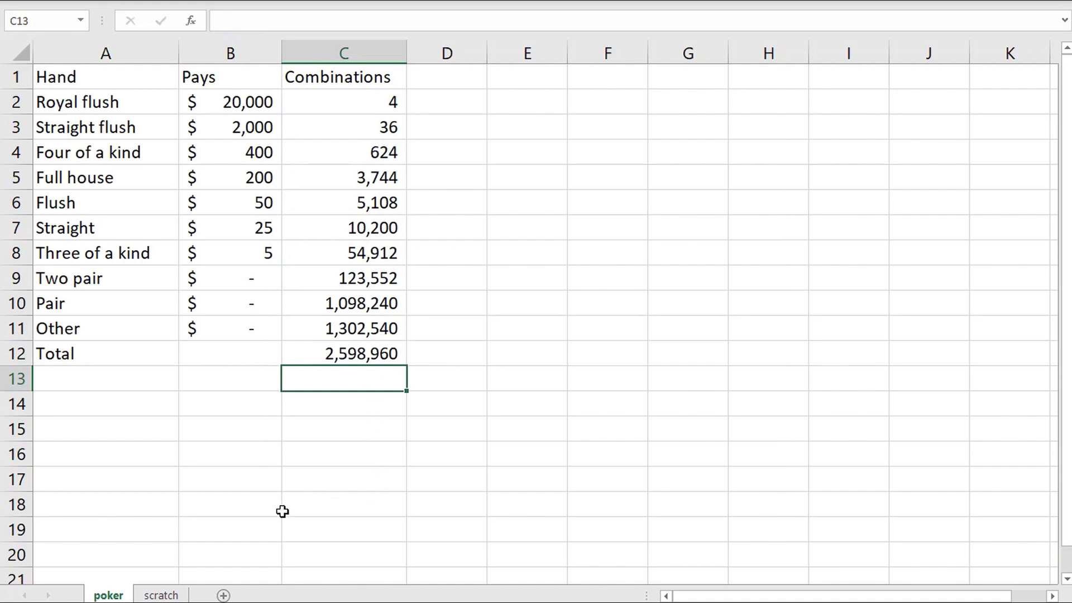
# Step: Compare the total with the five-card combination counts in A4 and A5 of the scratch sheet, then return to the poker sheet
pyautogui.click(173, 594)
pyautogui.click(135, 156)
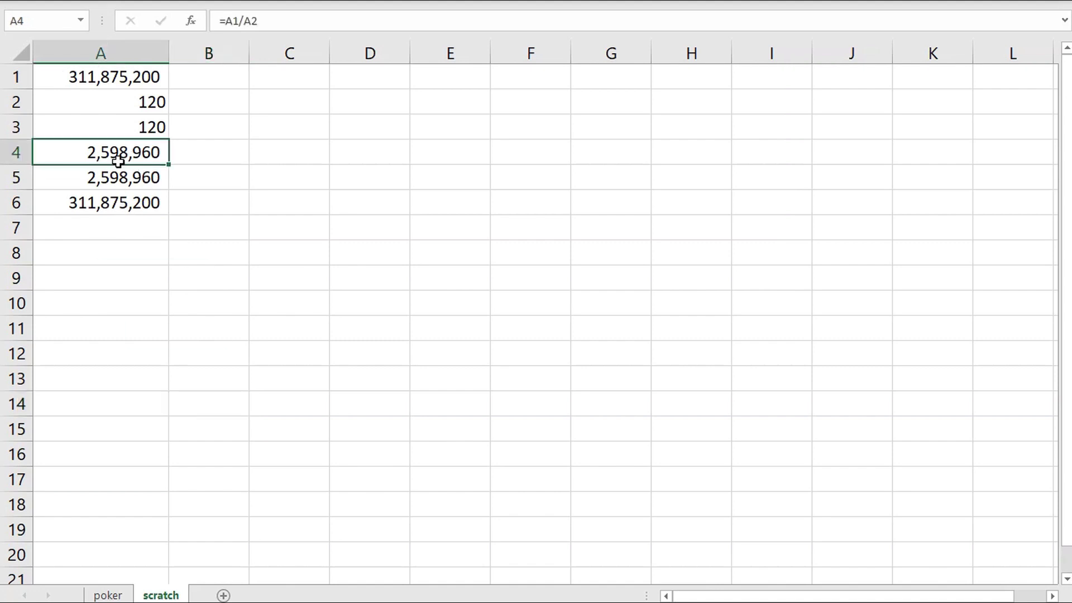
pyautogui.click(121, 178)
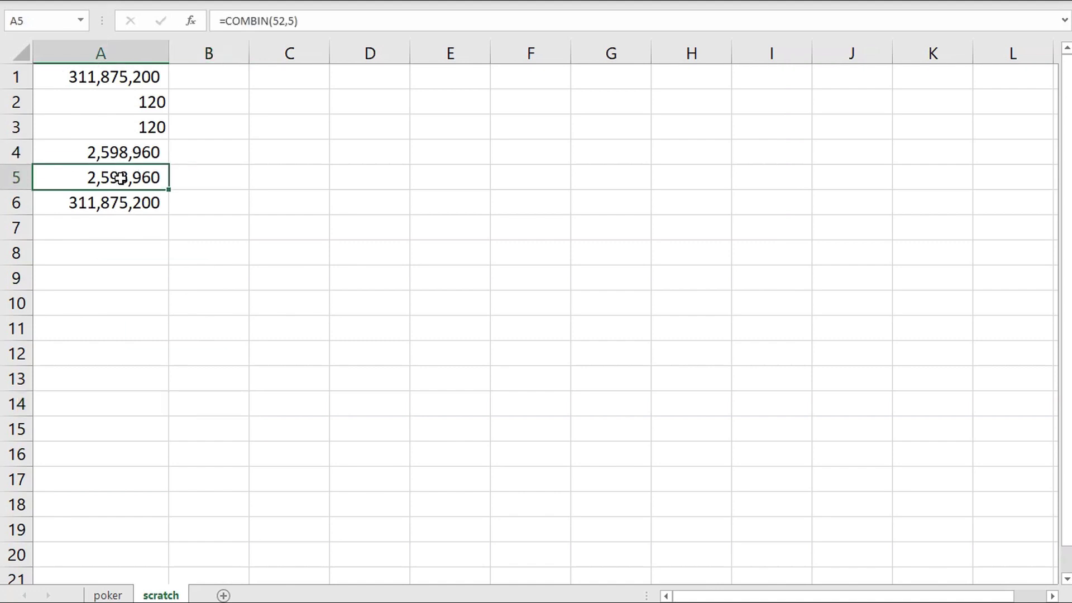
pyautogui.click(108, 595)
pyautogui.click(642, 232)
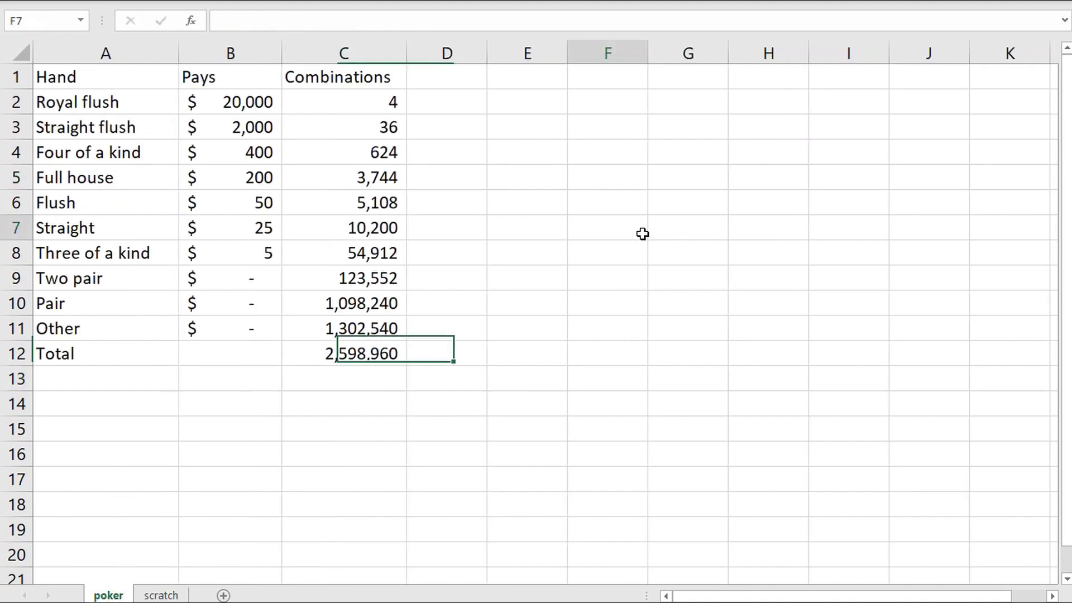
# Step: Add the column header Probability in cell D1
pyautogui.click(464, 73)
pyautogui.write('Probability')
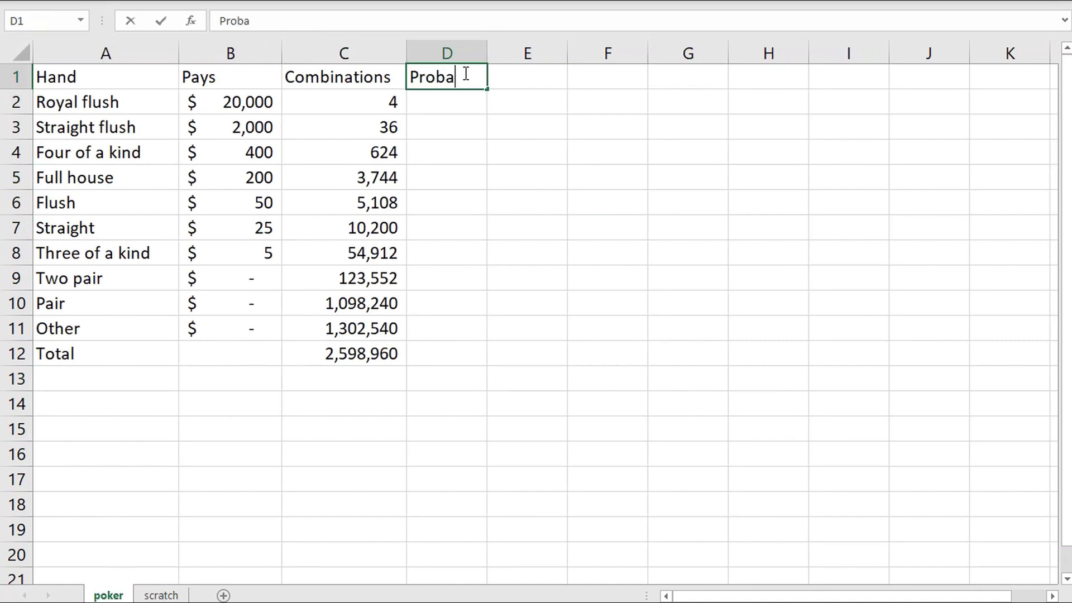
pyautogui.press('Return')
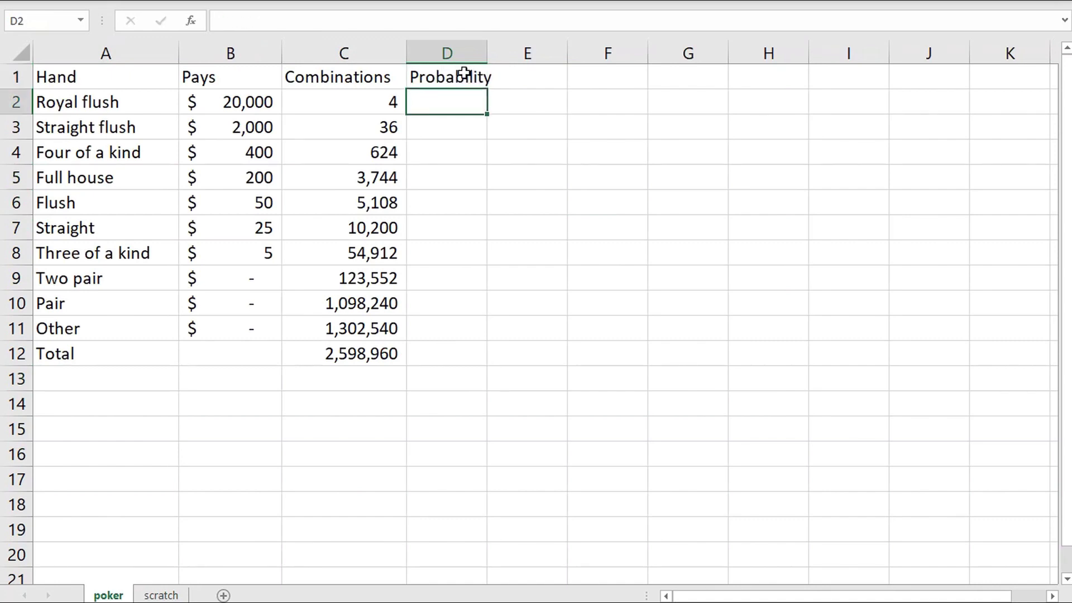
# Step: Calculate the royal flush probability in cell D2 with =C2/C$12, locking the row of the total
pyautogui.write('=')
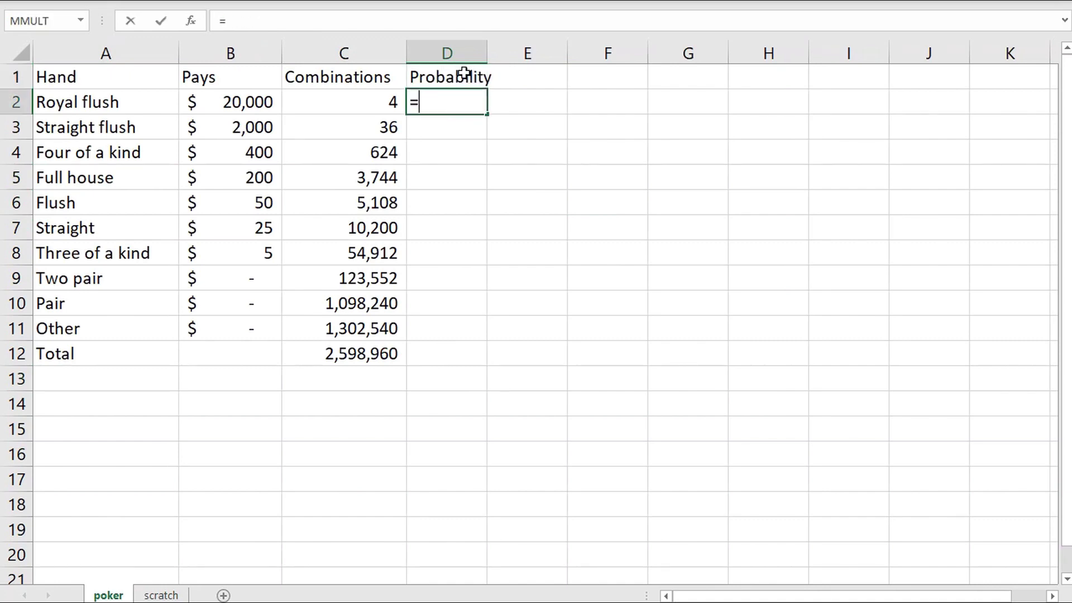
pyautogui.click(378, 103)
pyautogui.write('/')
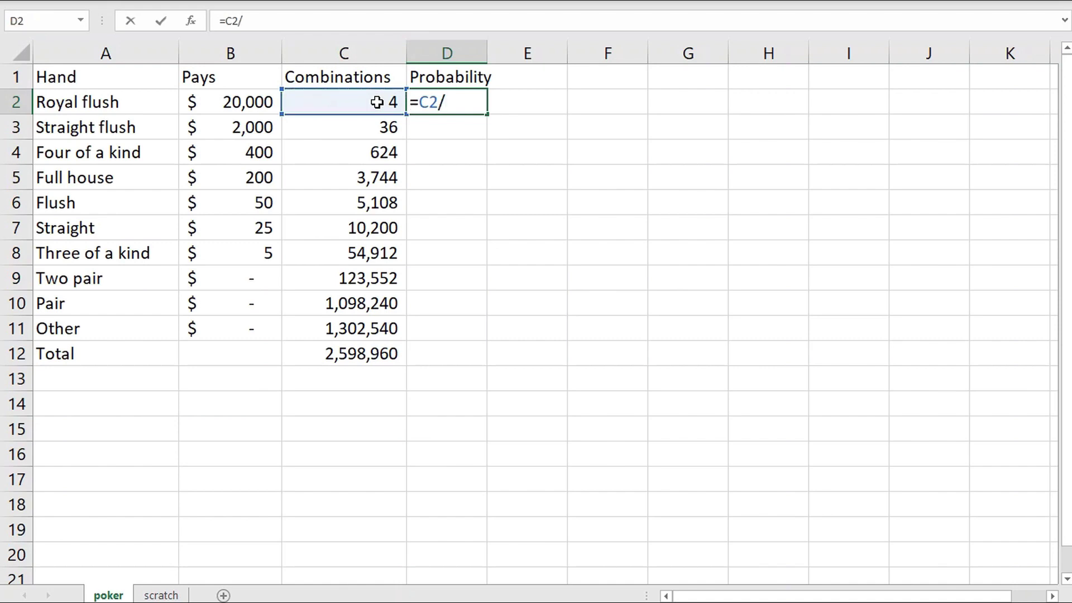
pyautogui.click(336, 355)
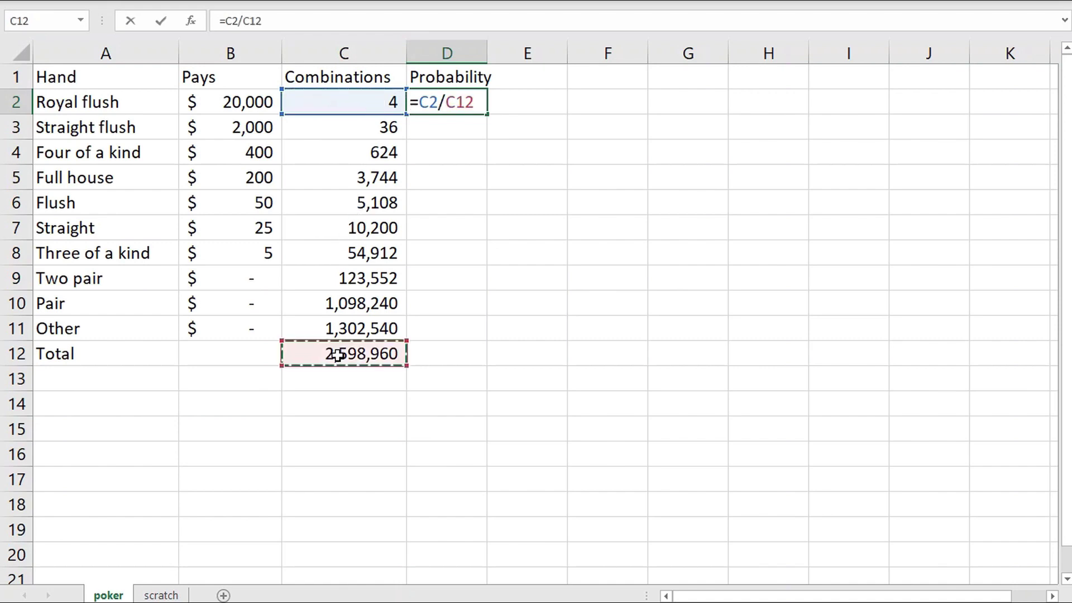
pyautogui.click(249, 20)
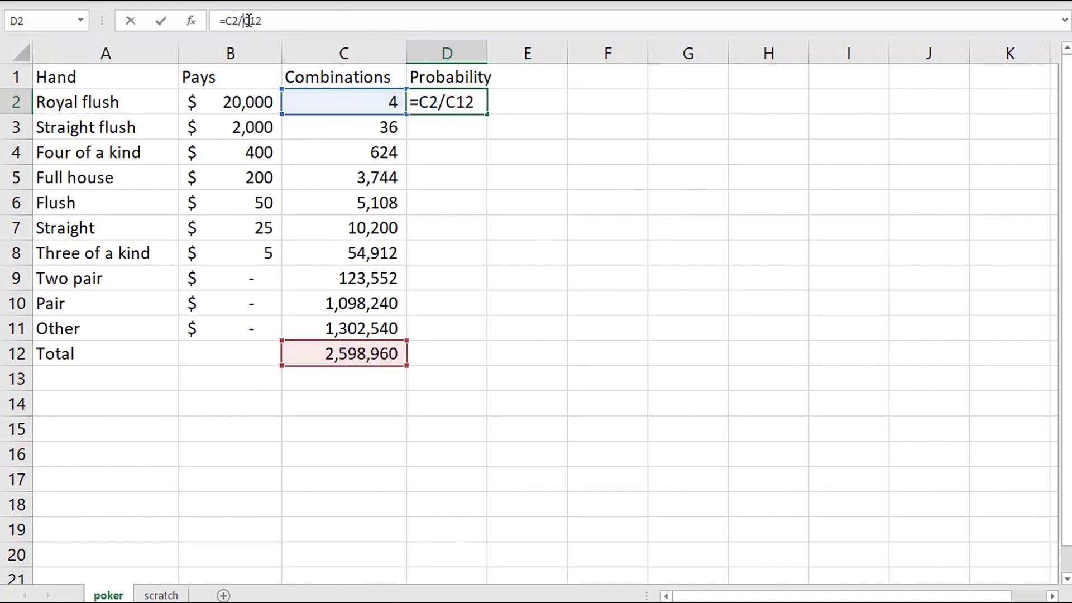
pyautogui.write('$')
pyautogui.press('Return')
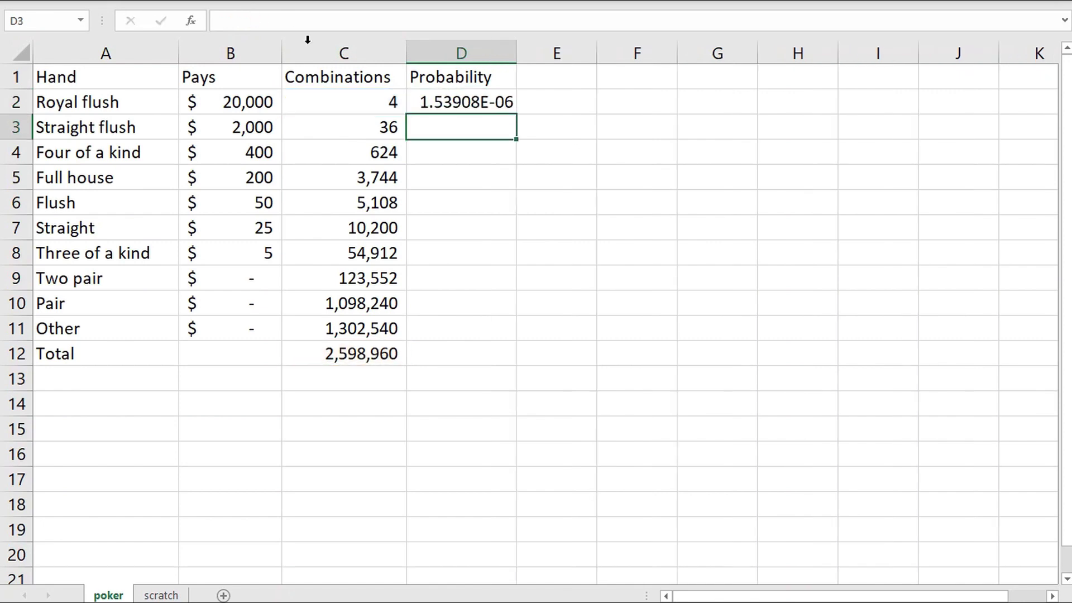
# Step: Add the column header Return in cell E1 and calculate the royal flush return in E2 with =D2*B2
pyautogui.click(566, 73)
pyautogui.write('Return')
pyautogui.press('Return')
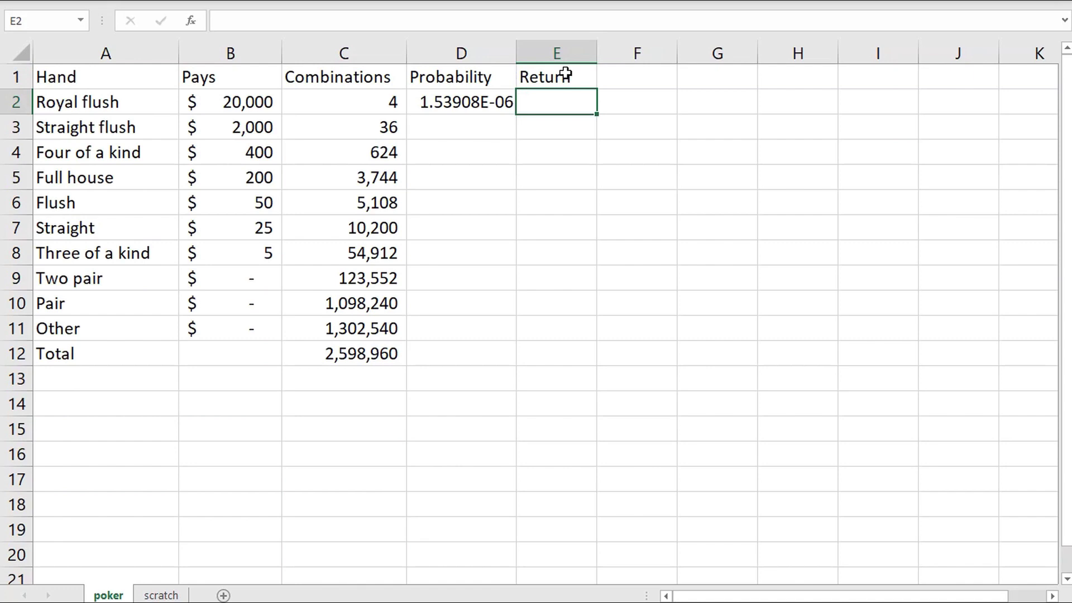
pyautogui.write('=')
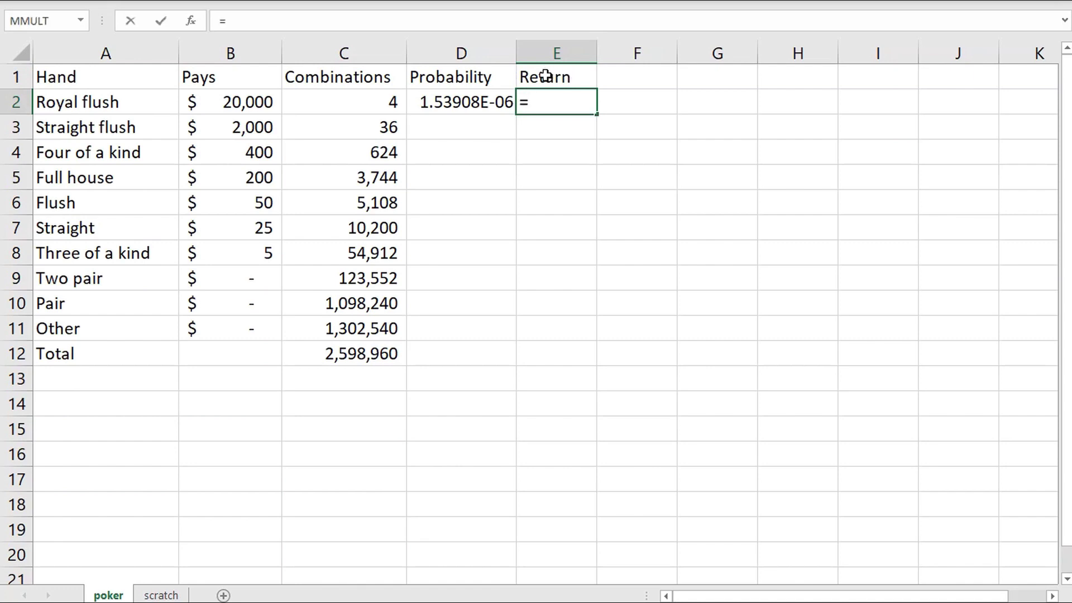
pyautogui.click(458, 103)
pyautogui.write('*')
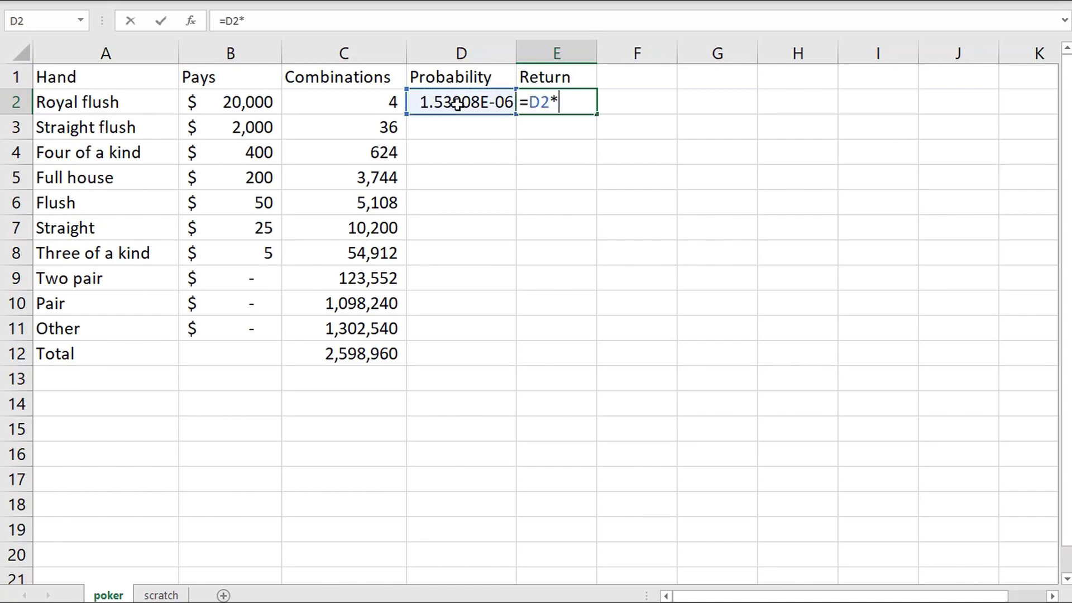
pyautogui.click(249, 103)
pyautogui.press('Return')
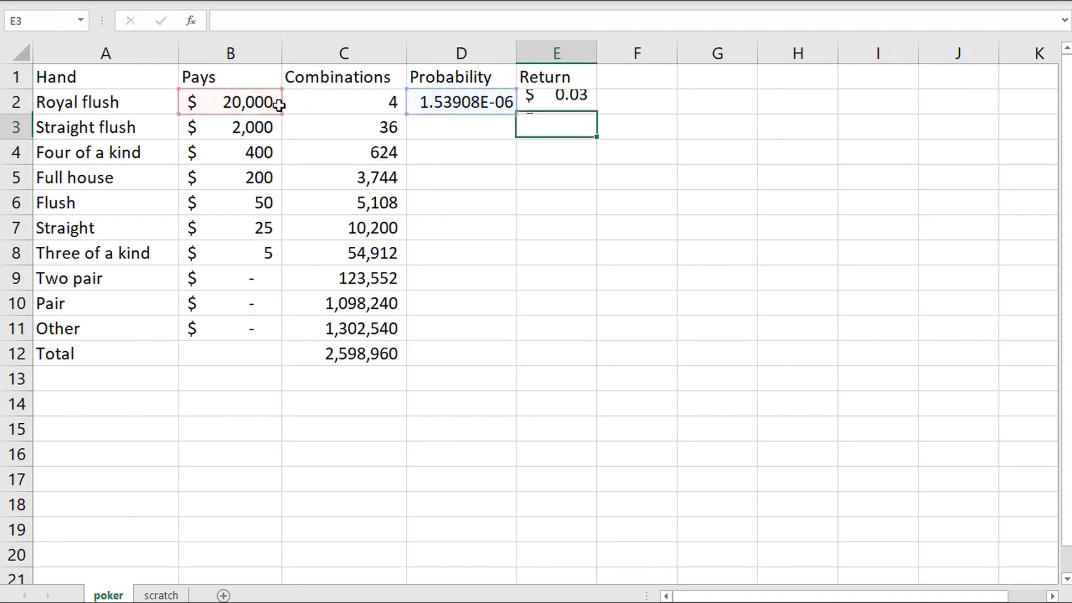
# Step: Copy the probability and return formulas from D2:E2 to D3:E11 for the remaining hands
pyautogui.moveTo(482, 102); pyautogui.dragTo(541, 103)
pyautogui.hotkey('ctrl', 'c')
pyautogui.moveTo(473, 124); pyautogui.dragTo(579, 323)
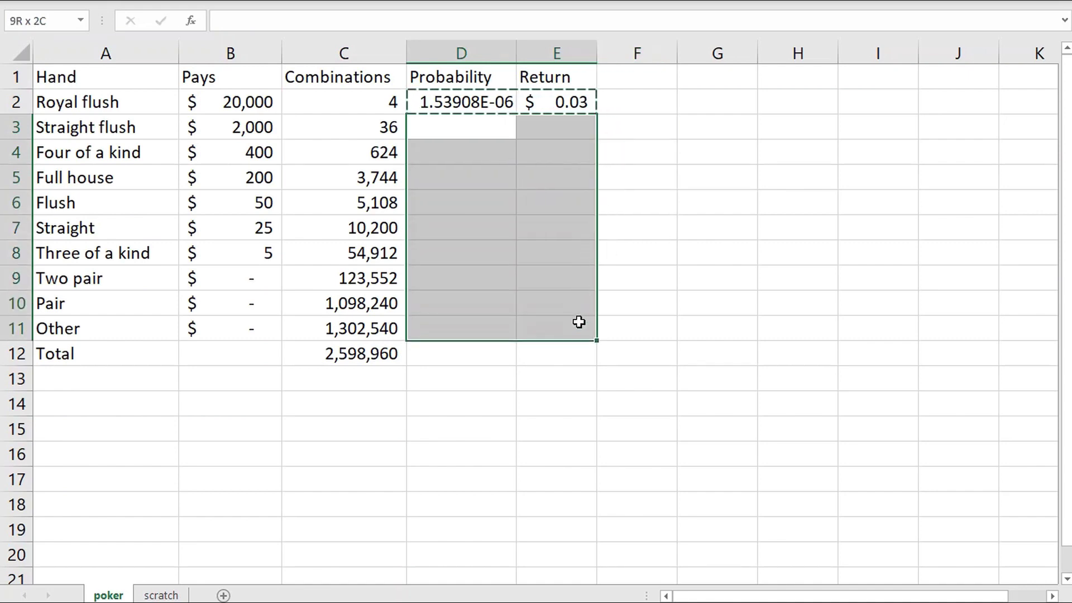
pyautogui.hotkey('ctrl', 'v')
# Step: Copy the sum formula from C12 into D12 and E12 to total the probabilities and returns
pyautogui.click(347, 354)
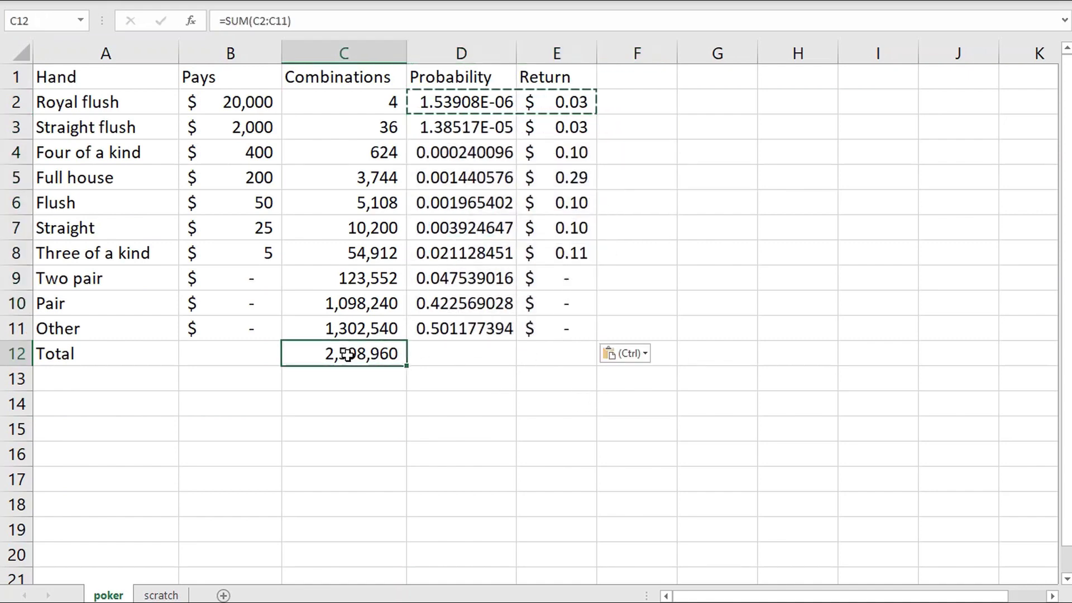
pyautogui.hotkey('ctrl', 'c')
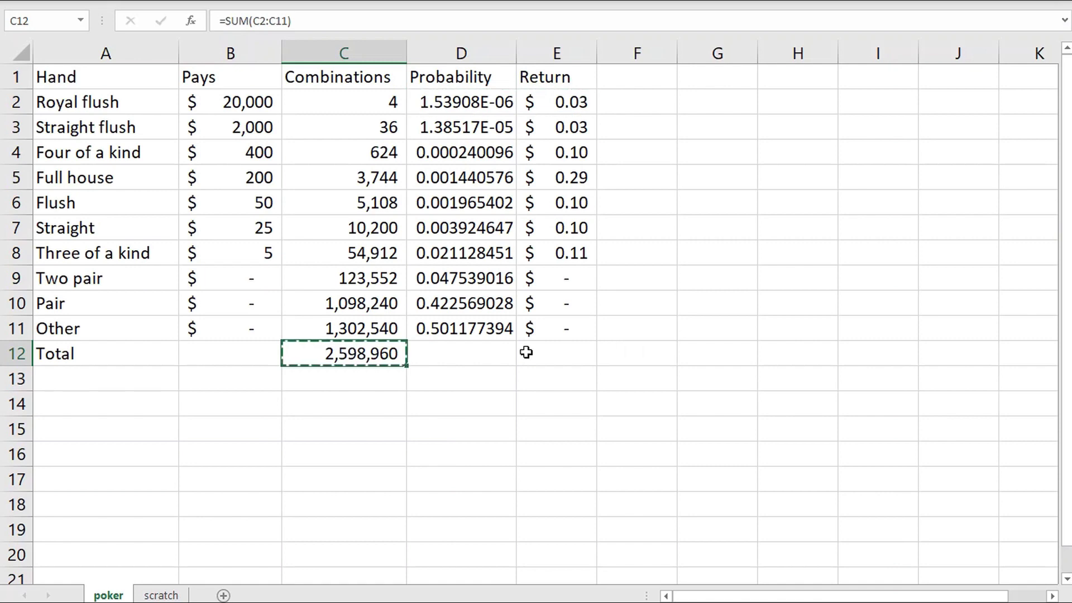
pyautogui.click(498, 356)
pyautogui.hotkey('ctrl', 'v')
pyautogui.click(548, 356)
pyautogui.hotkey('ctrl', 'v')
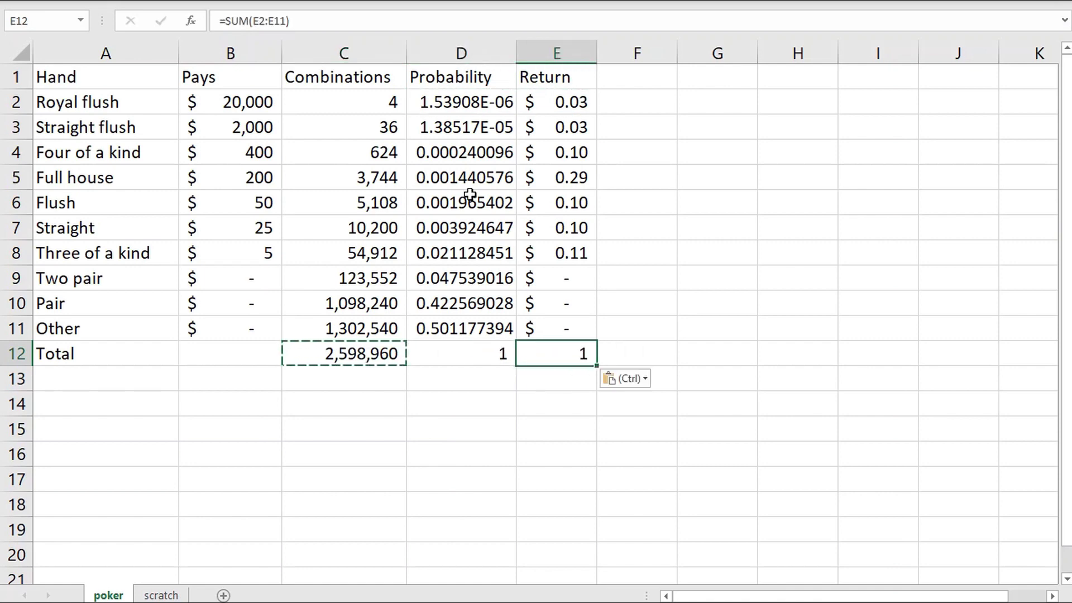
# Step: Format the probabilities and returns in D2:E12 as numbers with six decimal places
pyautogui.moveTo(455, 101); pyautogui.dragTo(550, 349)
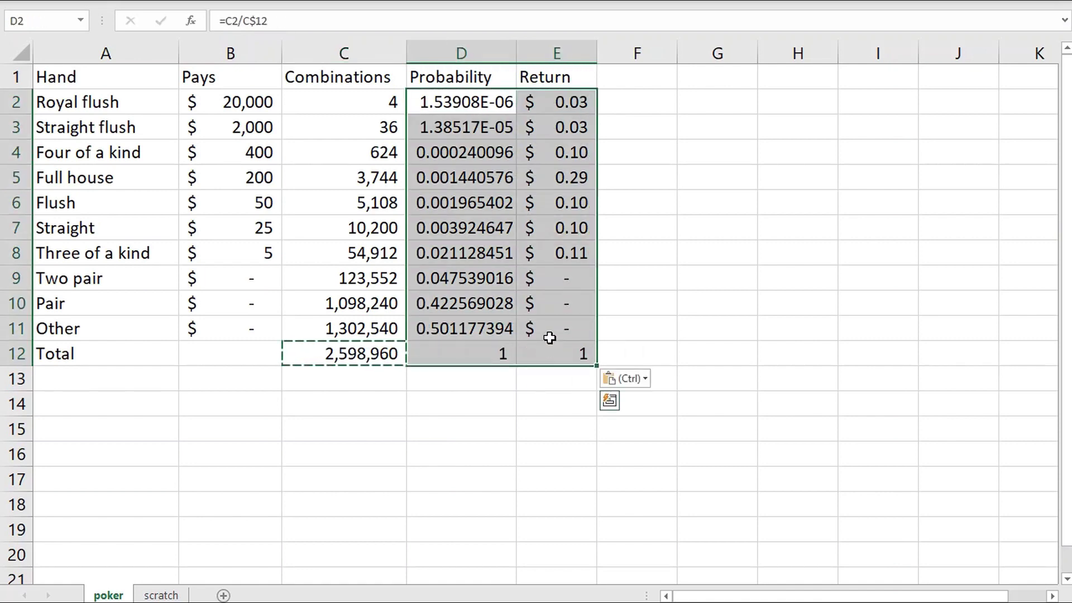
pyautogui.click(614, 1)
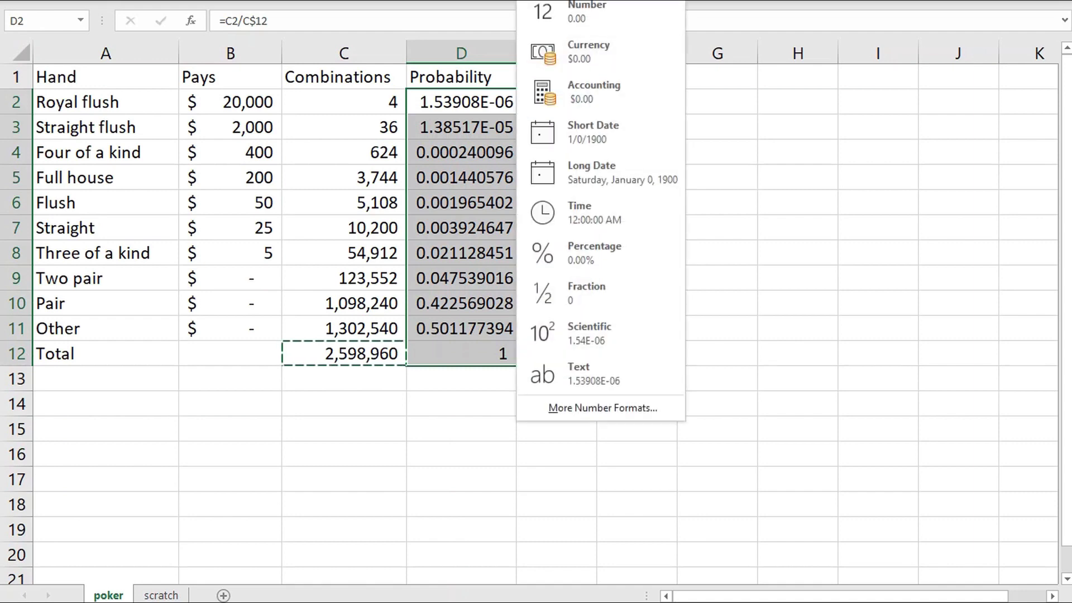
pyautogui.click(585, 25)
pyautogui.click(589, 1)
pyautogui.click(589, 1)
pyautogui.click(589, 1)
pyautogui.click(590, 1)
pyautogui.click(606, 447)
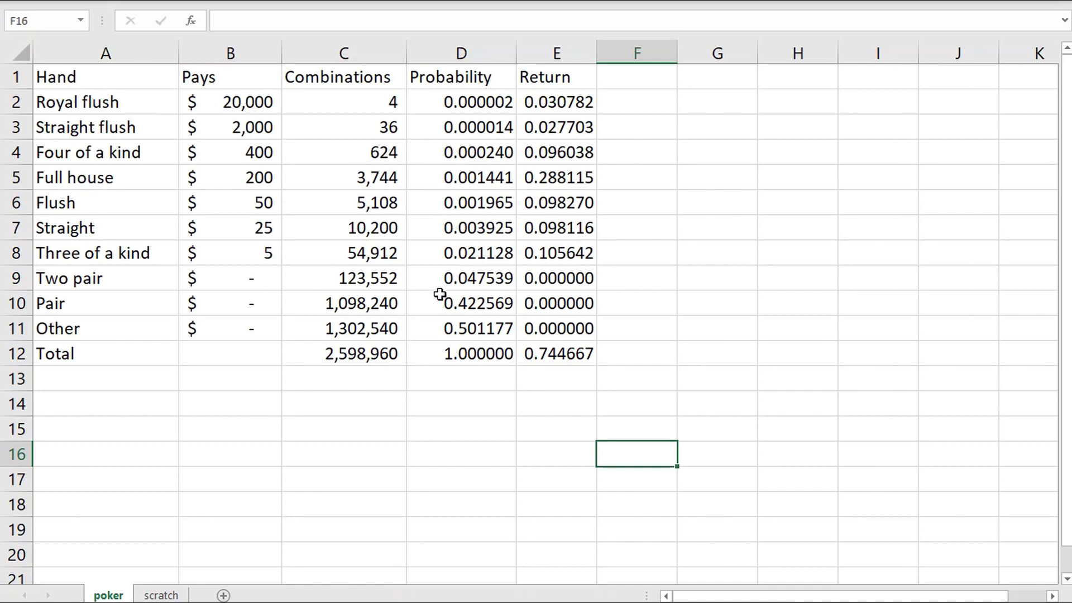
# Step: Examine the payouts in B2:B8, the returns in column E, the full house row and the total return in E12
pyautogui.moveTo(261, 100); pyautogui.dragTo(258, 249)
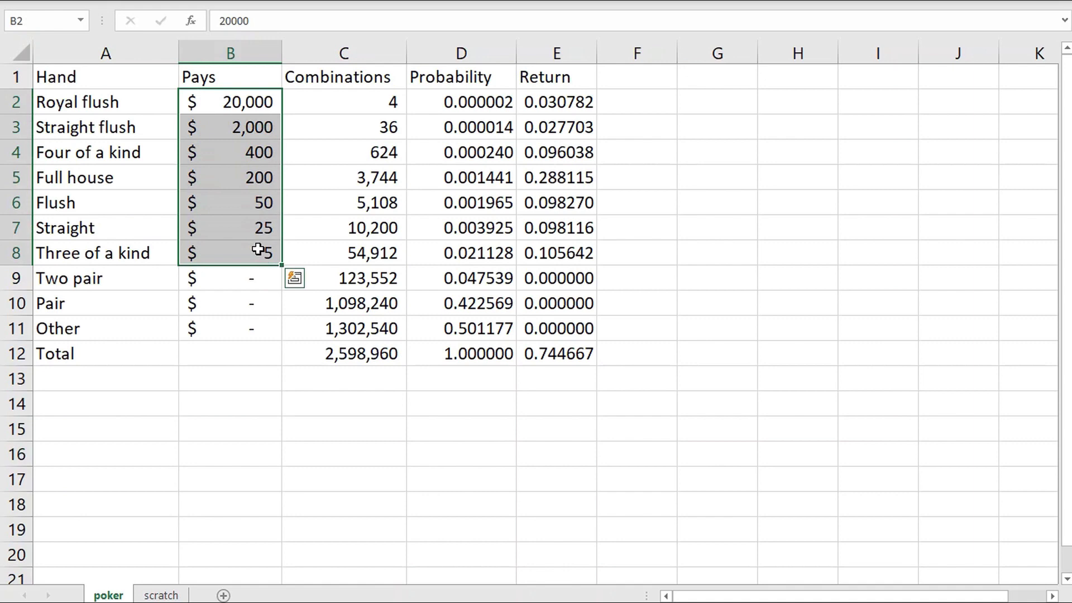
pyautogui.click(726, 274)
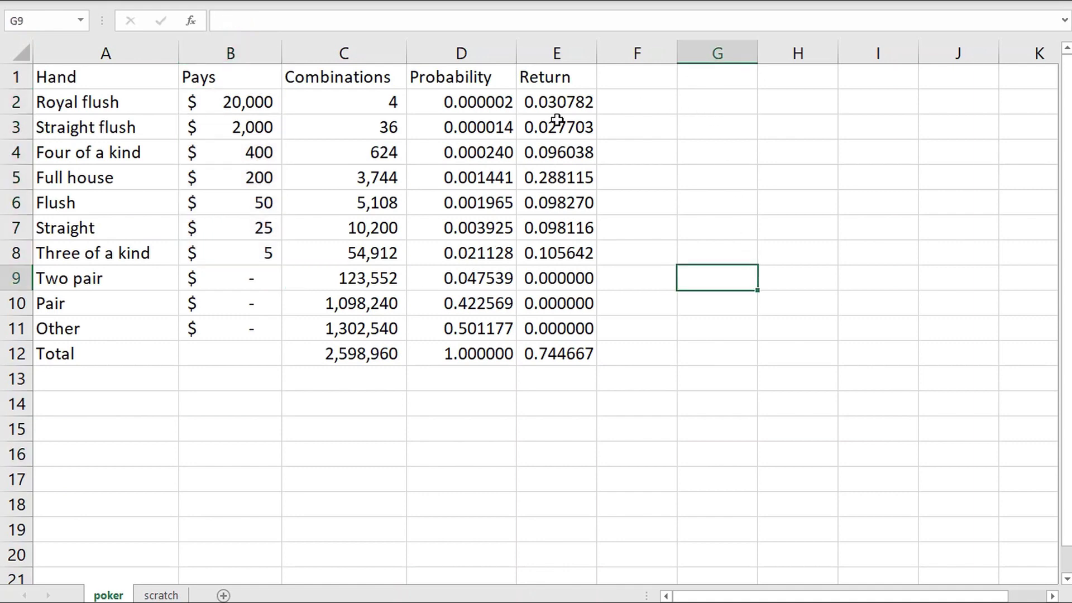
pyautogui.moveTo(563, 99); pyautogui.dragTo(550, 303)
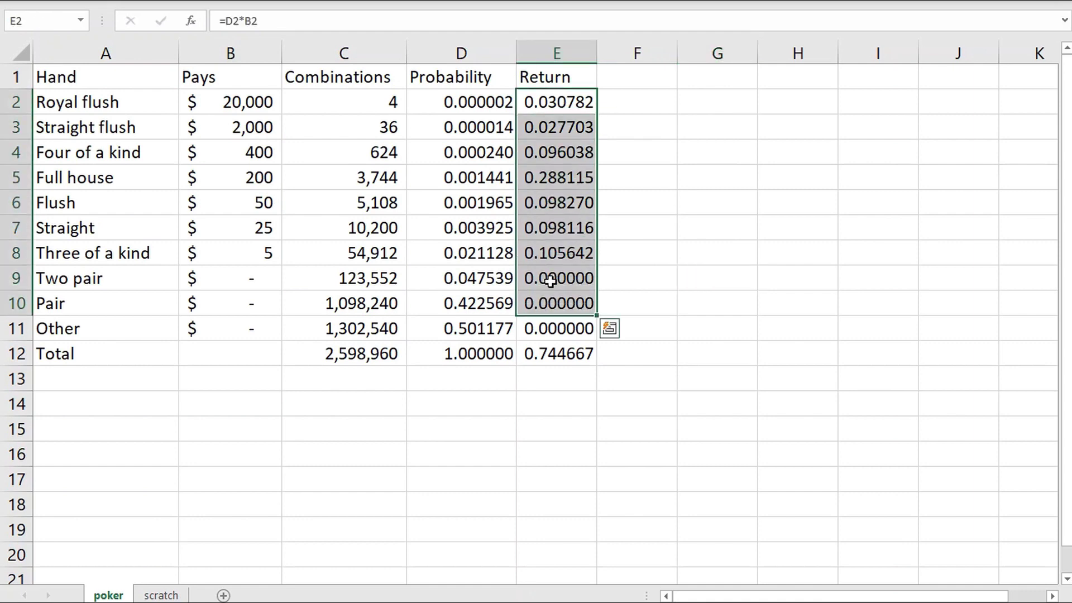
pyautogui.click(562, 178)
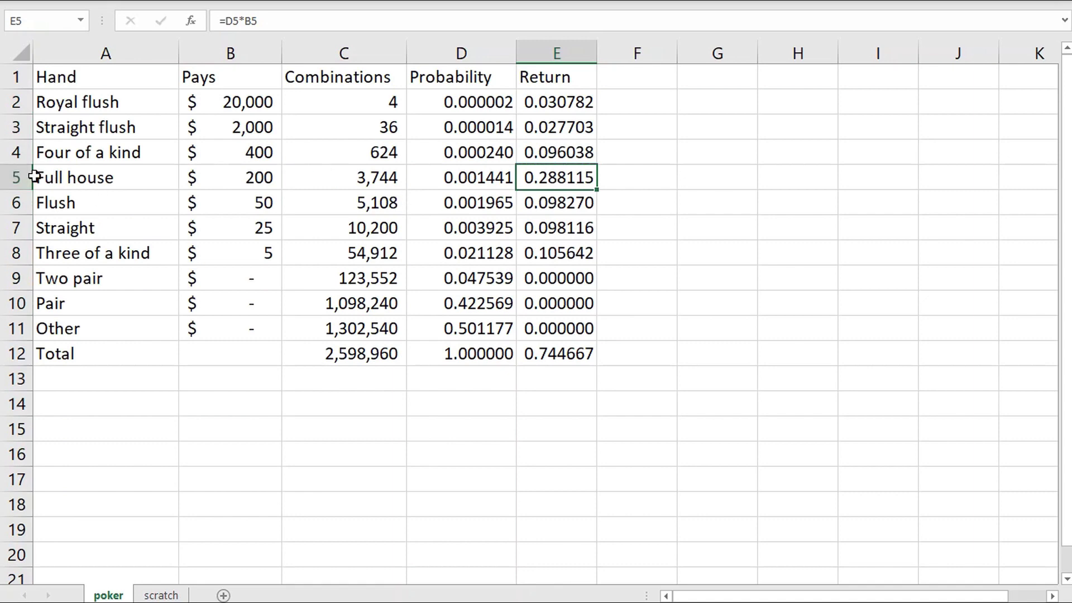
pyautogui.click(17, 177)
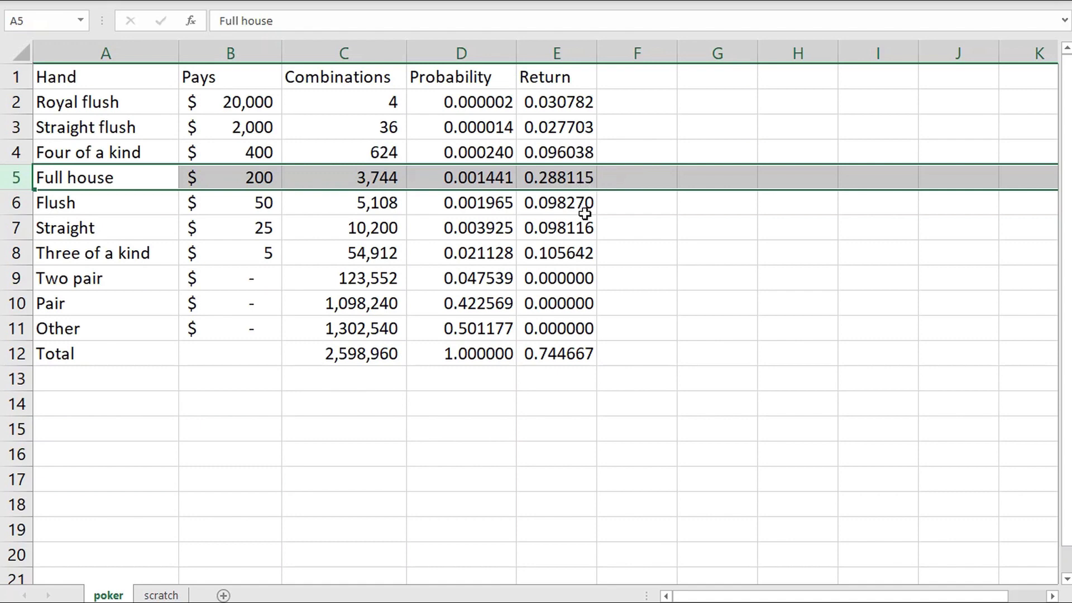
pyautogui.click(560, 351)
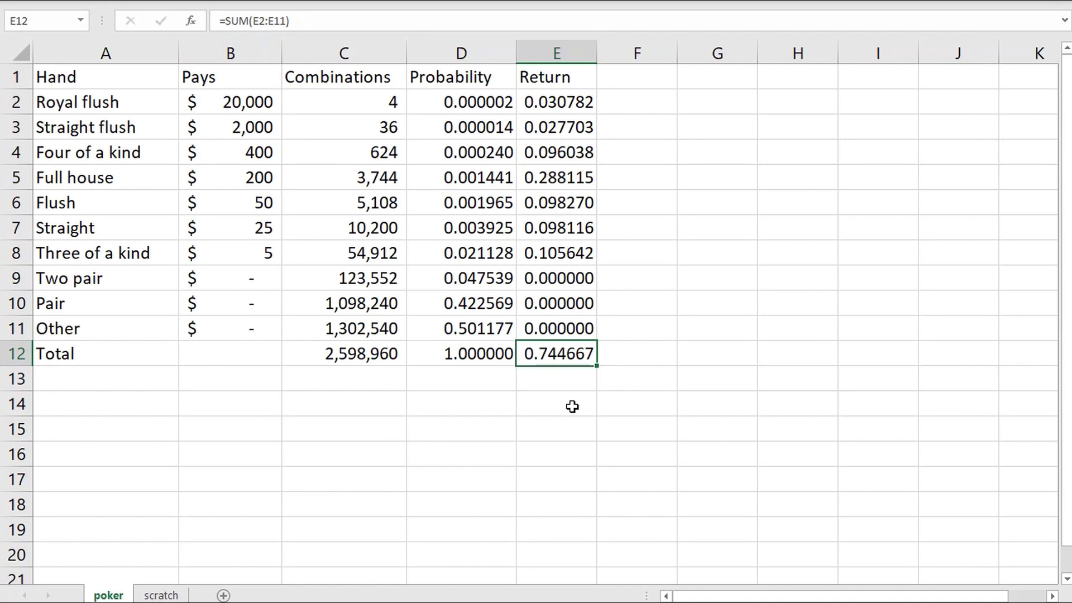
# Step: Calculate the house edge in cell E13 with =1-E12 and label the row House edge in A13
pyautogui.click(562, 385)
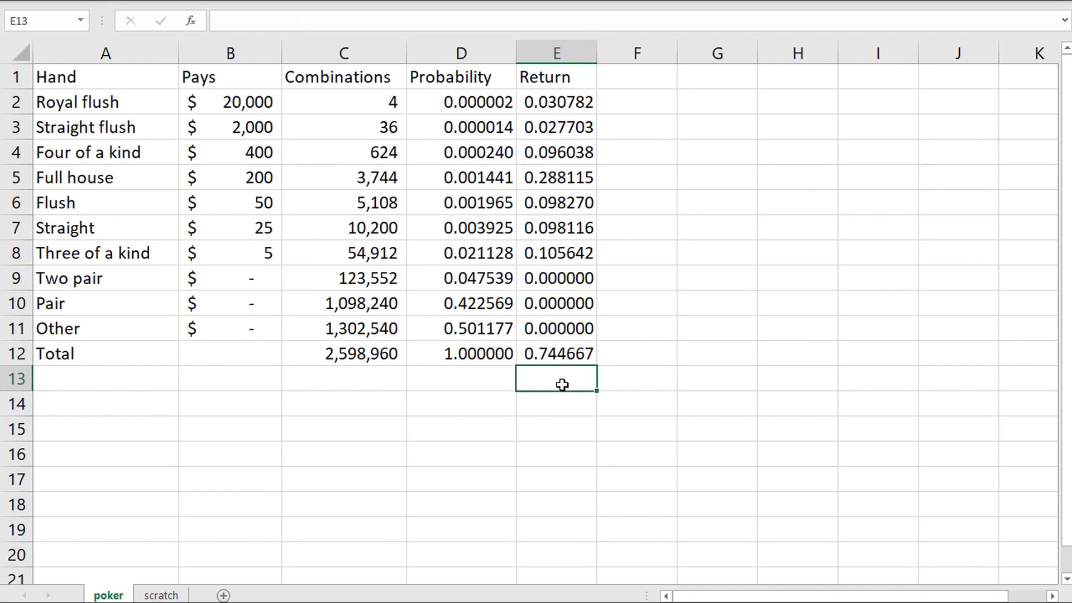
pyautogui.write('=1-')
pyautogui.click(568, 354)
pyautogui.press('Return')
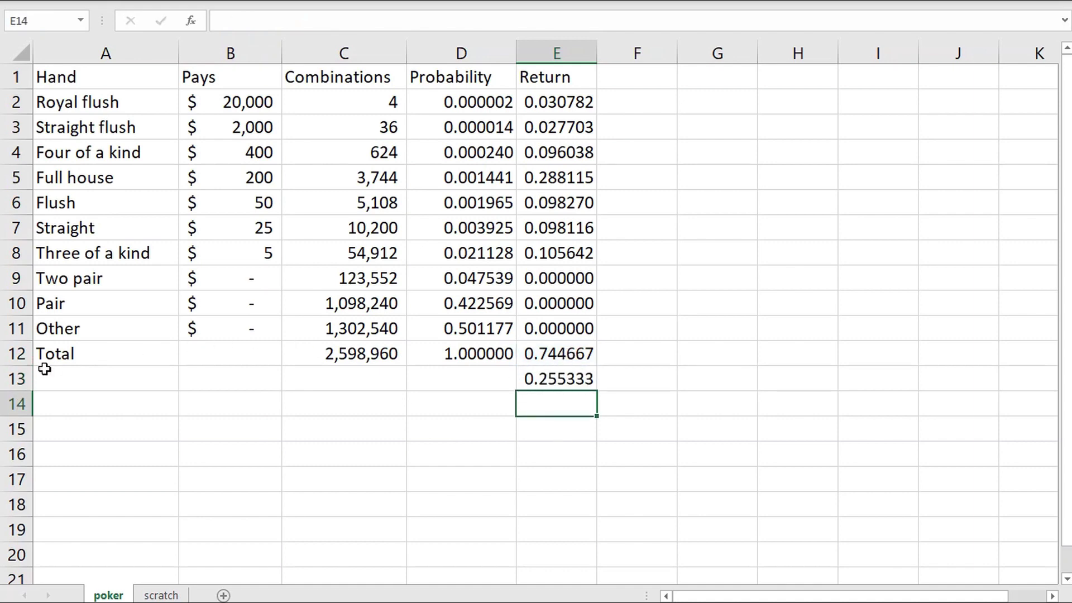
pyautogui.click(83, 376)
pyautogui.write('House edge')
pyautogui.press('Return')
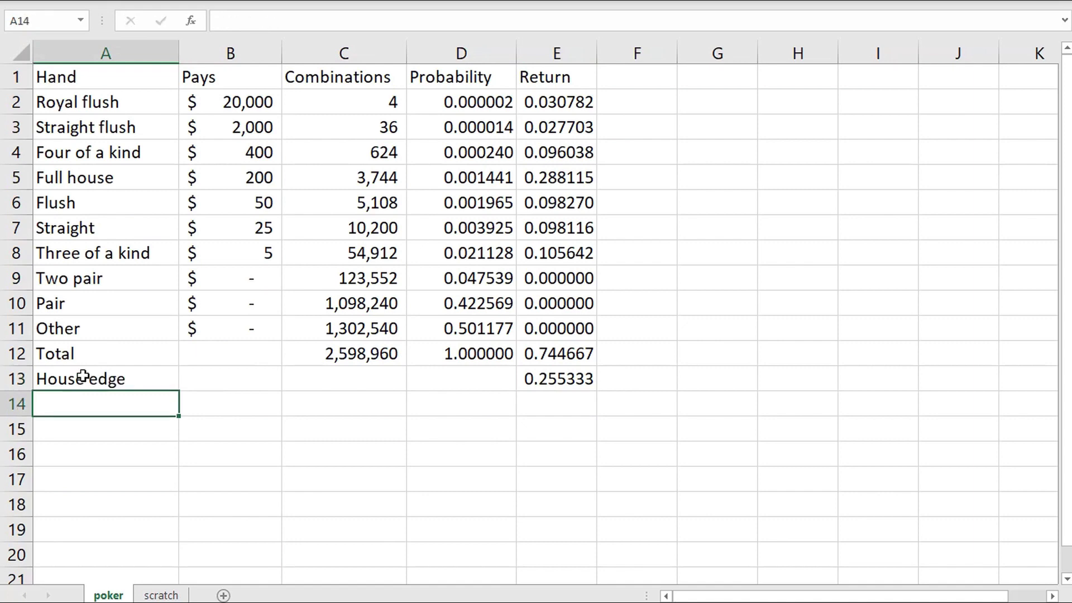